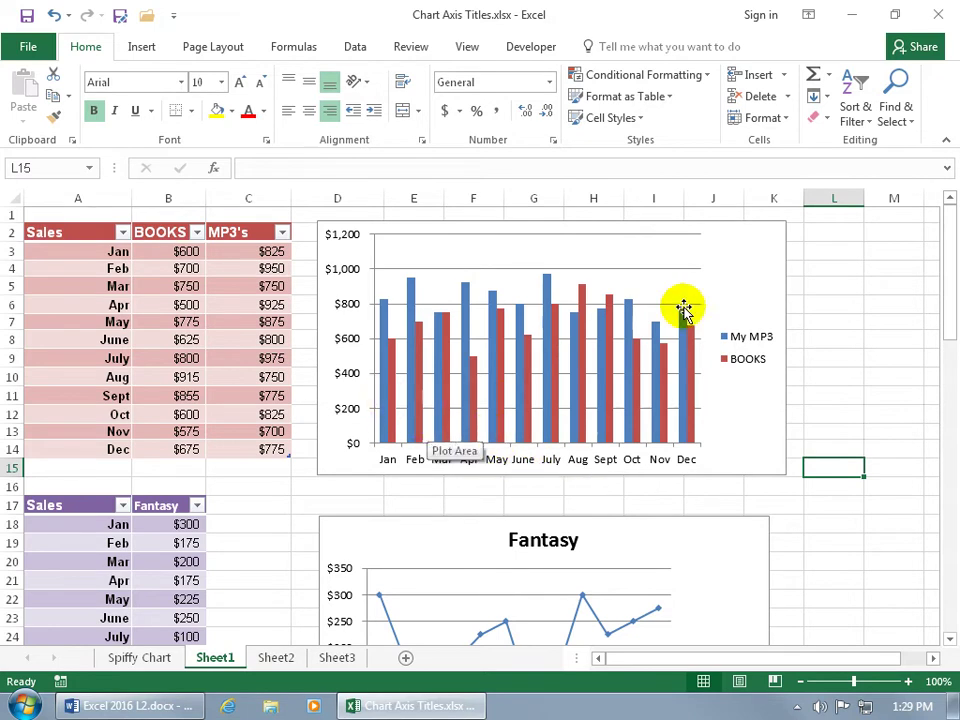
Step: Add a chart title above the monthly My MP3 and BOOKS column chart and open its detailed formatting options
left_click(724, 260)
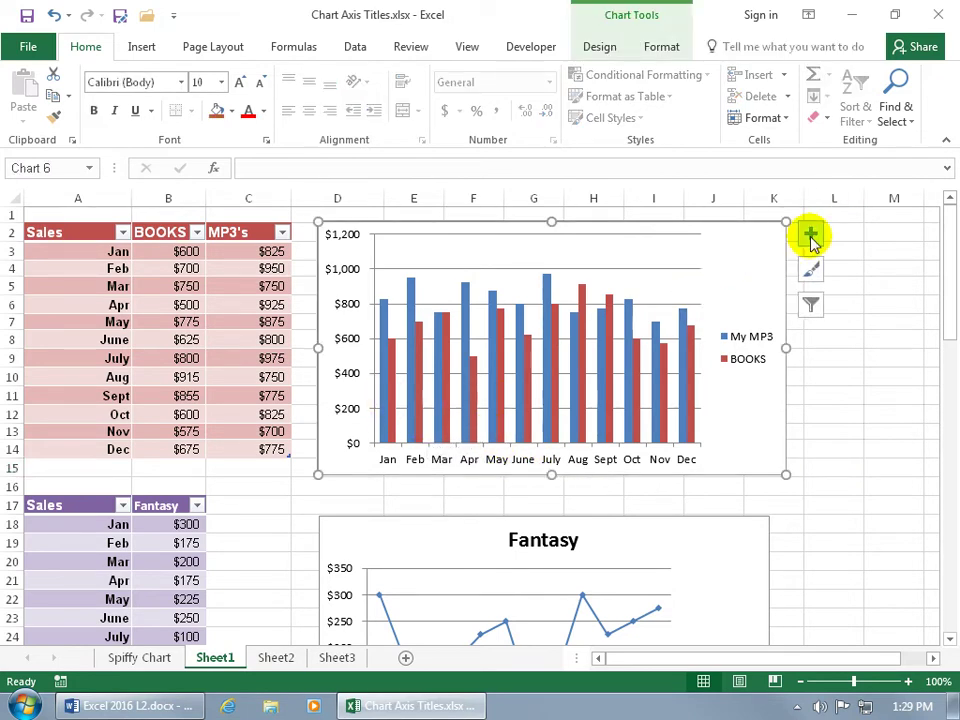
left_click(810, 236)
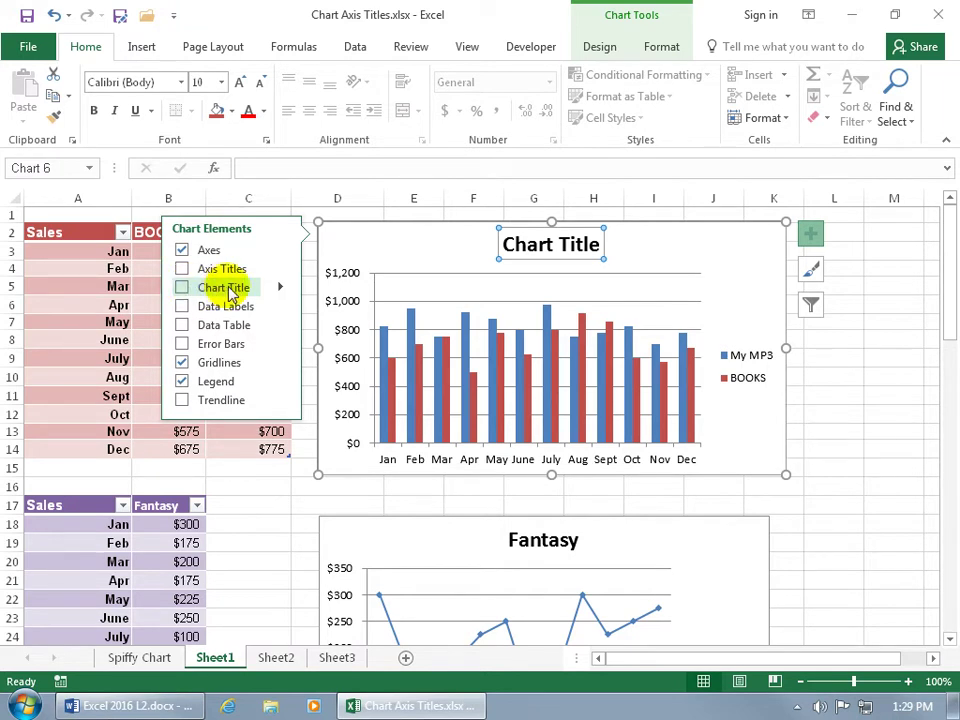
left_click(602, 50)
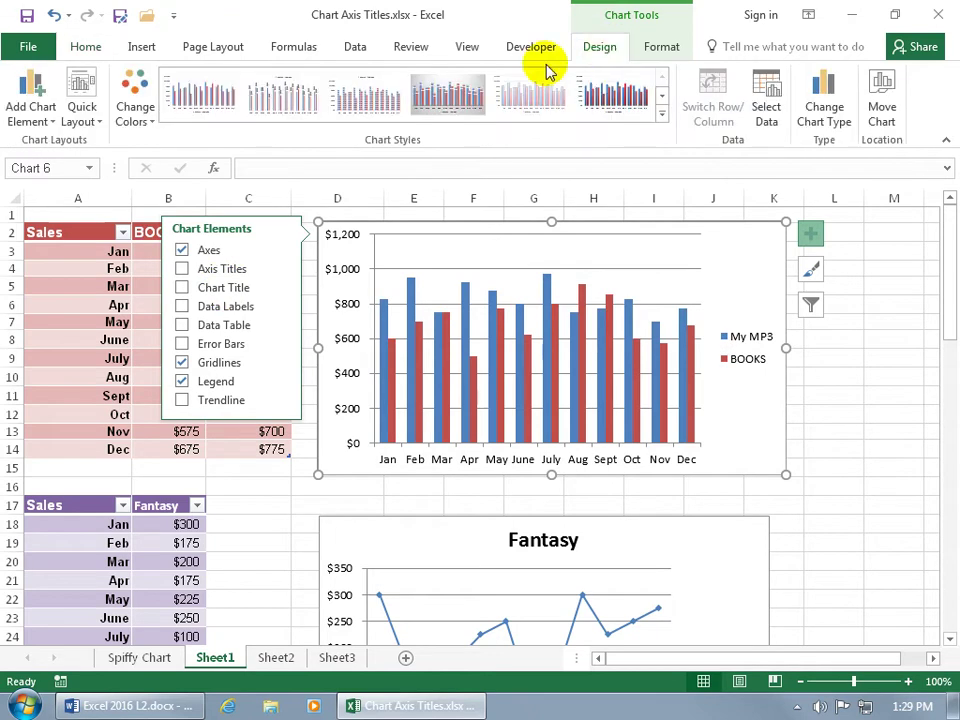
left_click(36, 124)
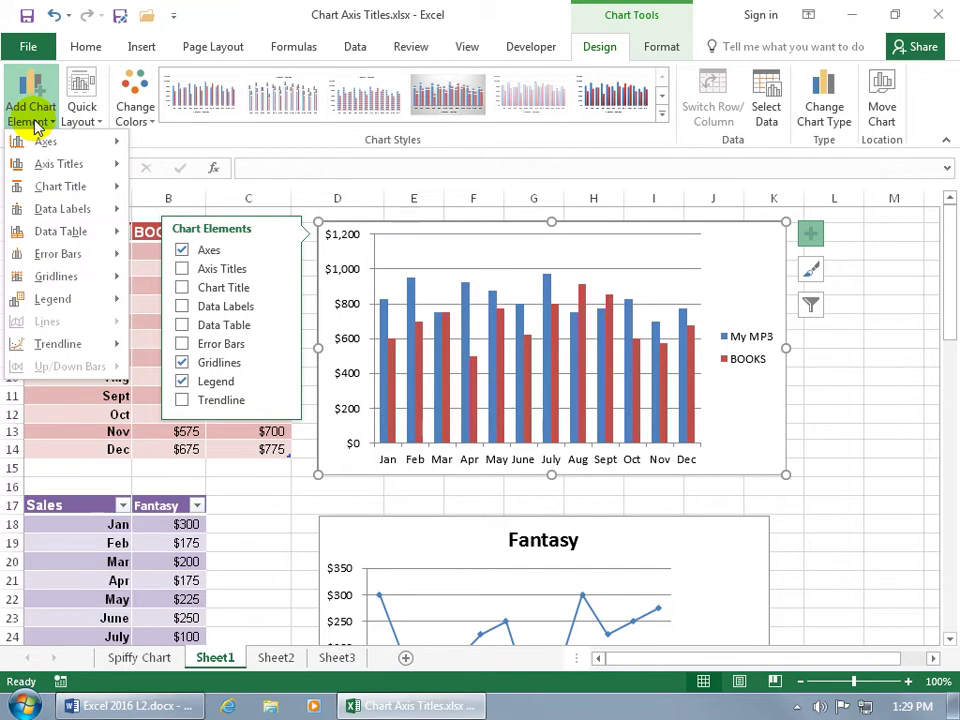
mouse_move(42, 190)
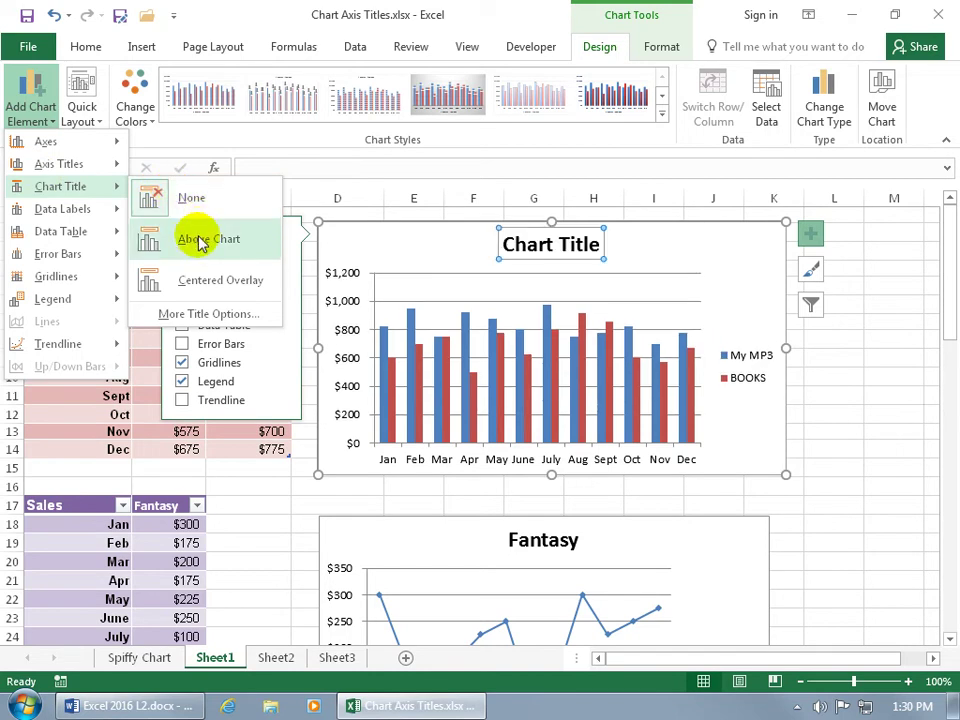
left_click(210, 315)
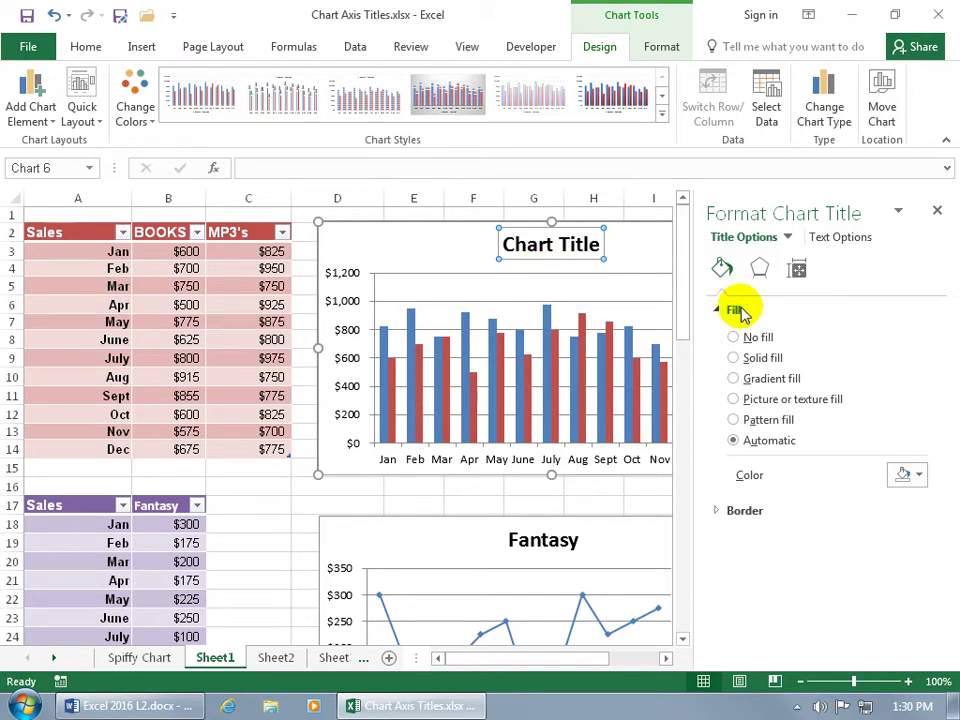
Step: Try a solid fill and a gradient fill as the chart title's background
left_click(734, 358)
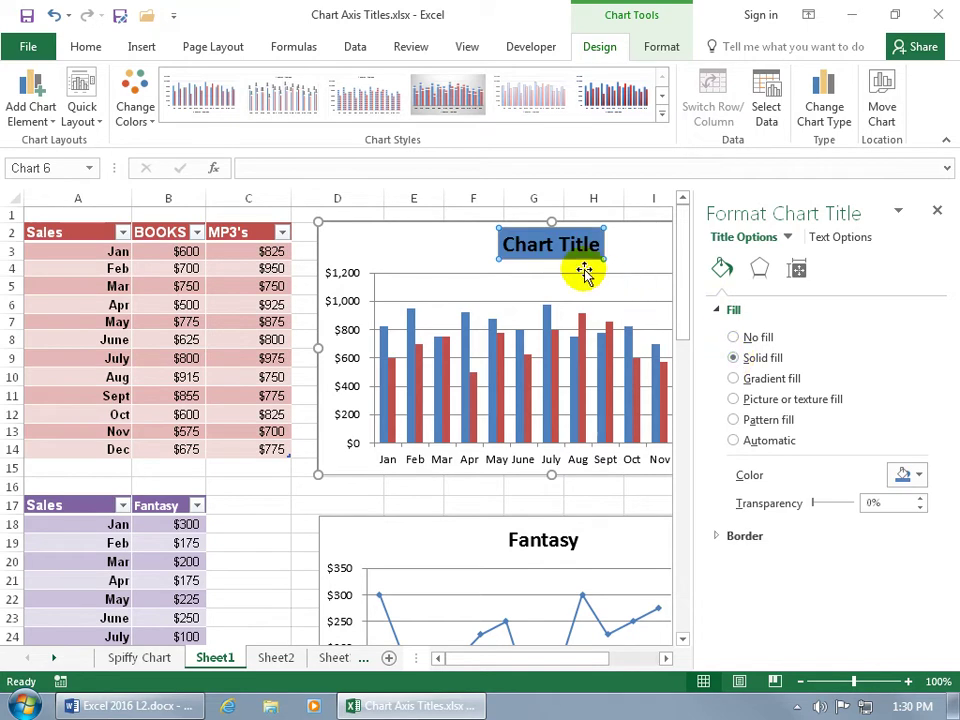
left_click(911, 476)
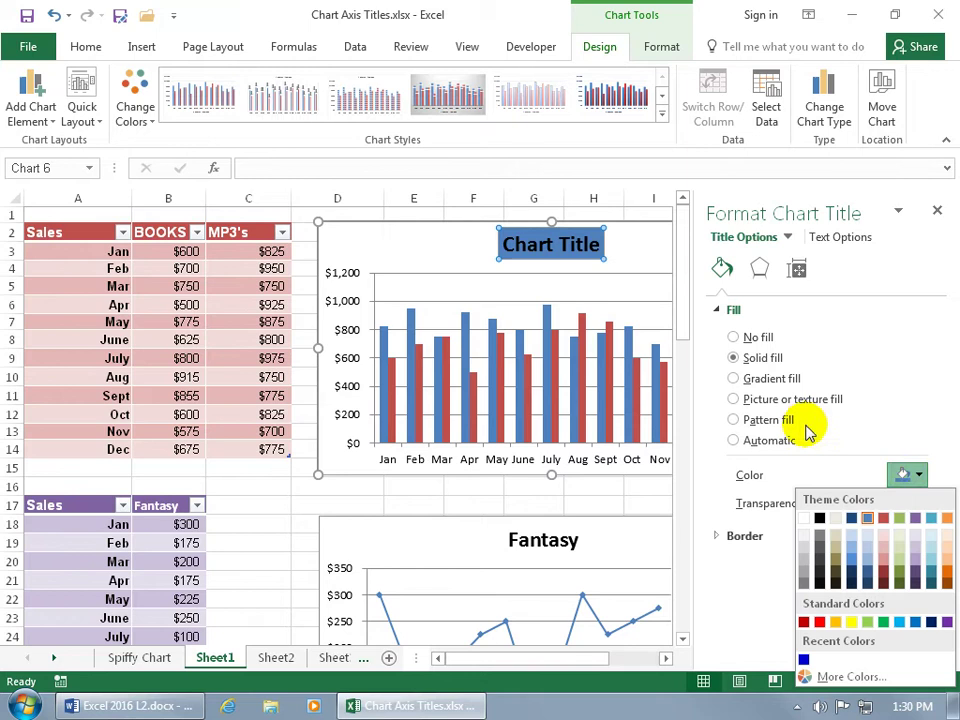
left_click(735, 380)
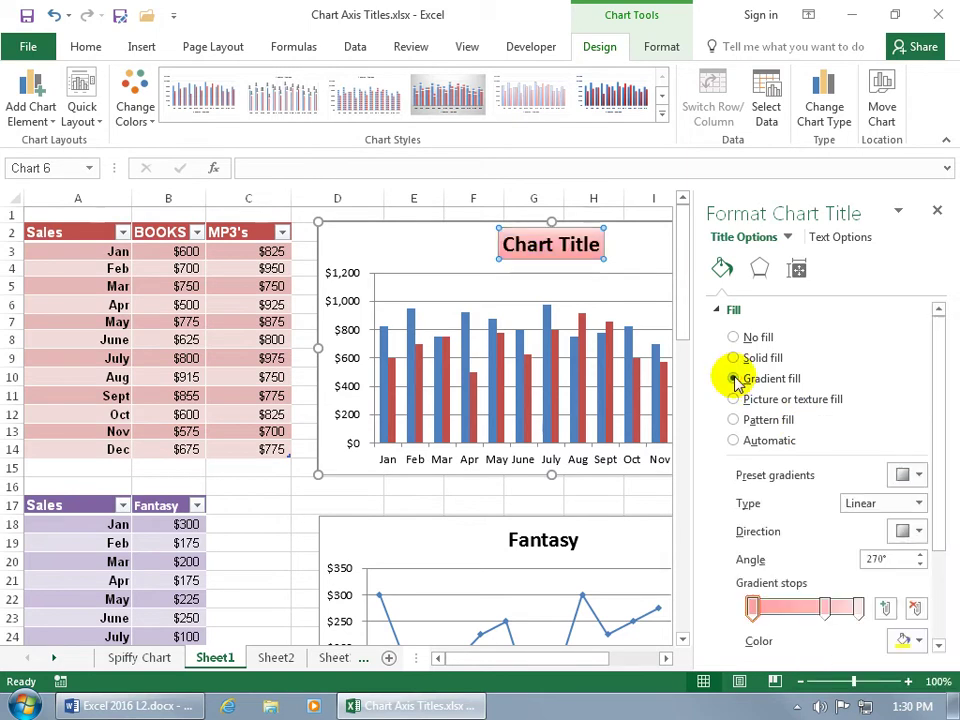
Step: Apply the light purple gradient shape style from the theme styles to the chart title
left_click(658, 47)
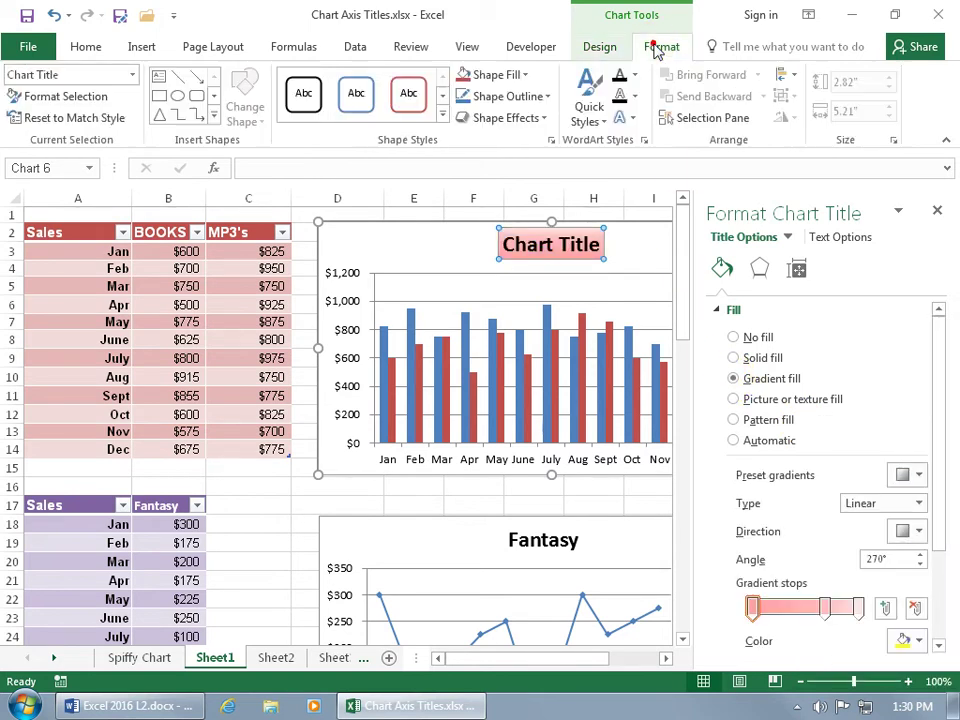
left_click(442, 117)
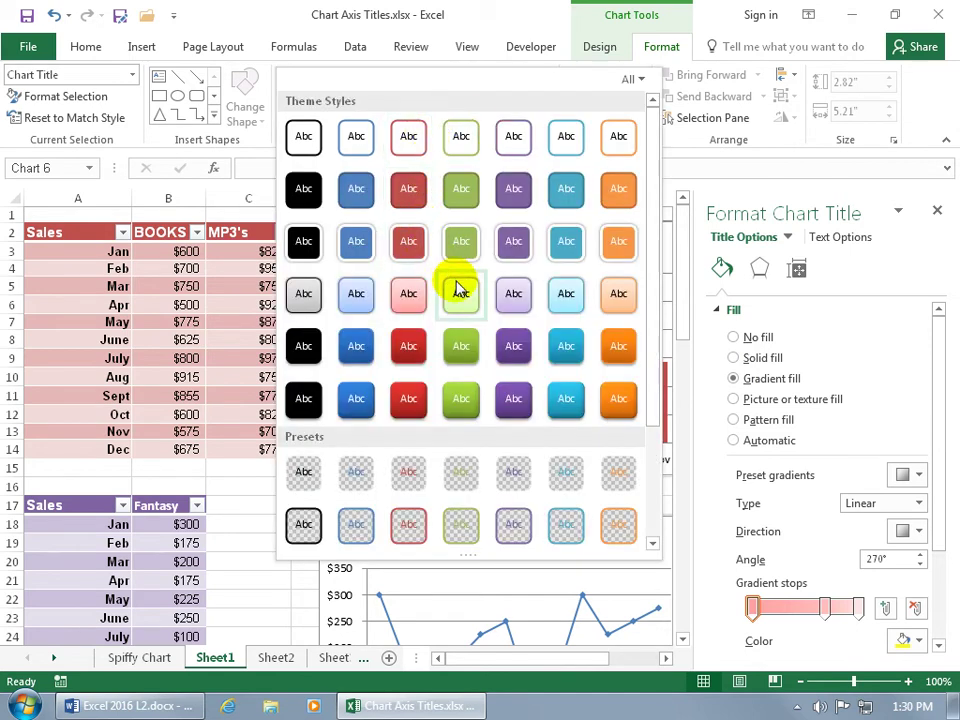
left_click(510, 297)
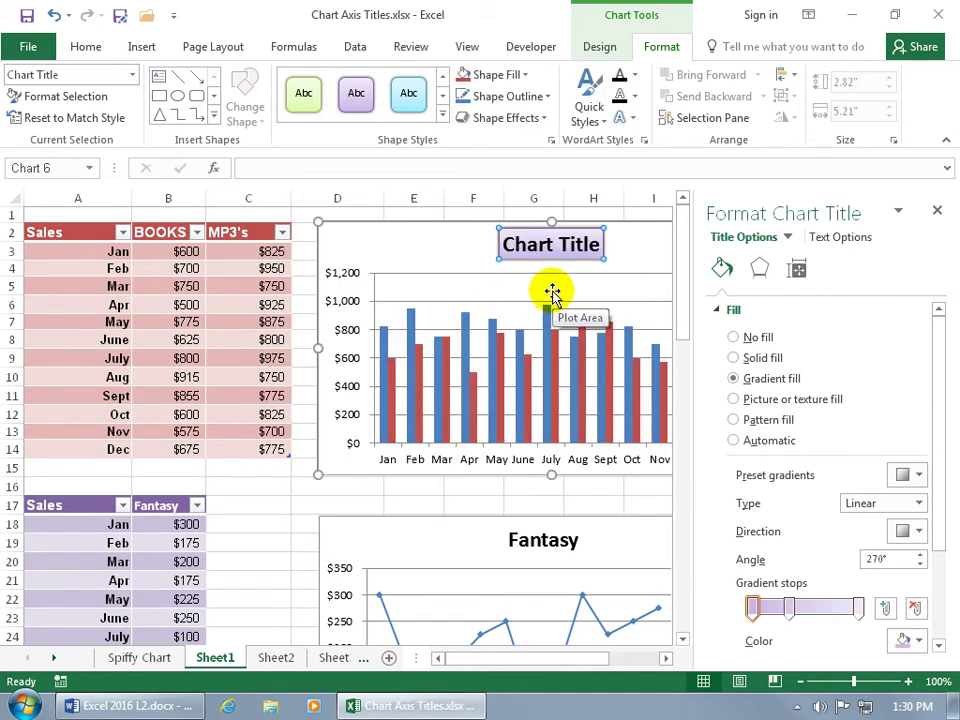
Step: Give the chart title a red 18 pt glow from the preset glow variations
left_click(760, 270)
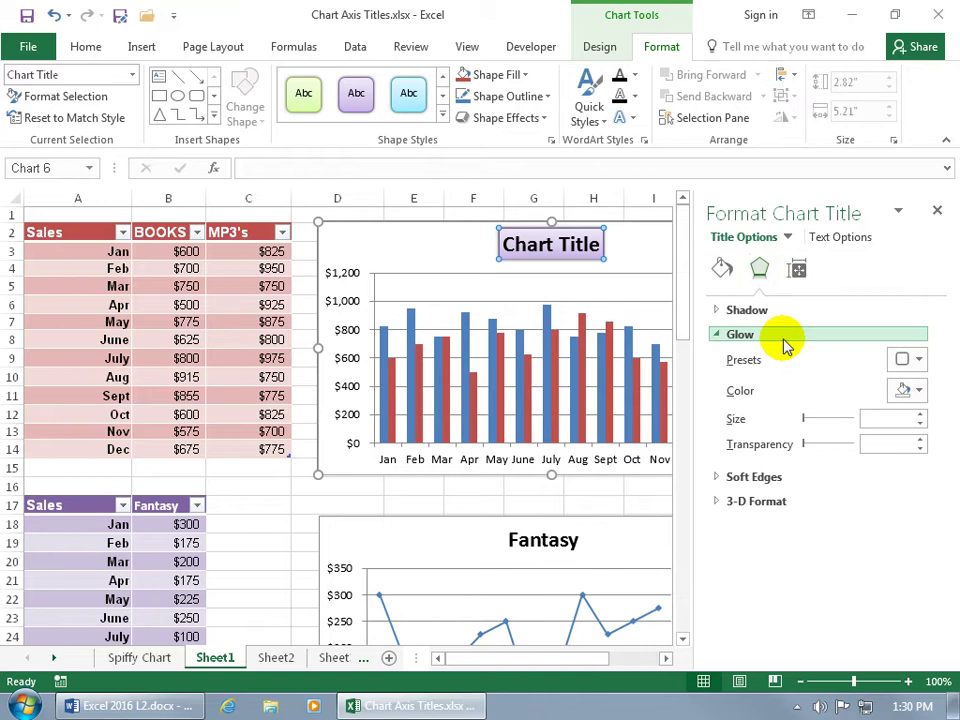
left_click(907, 360)
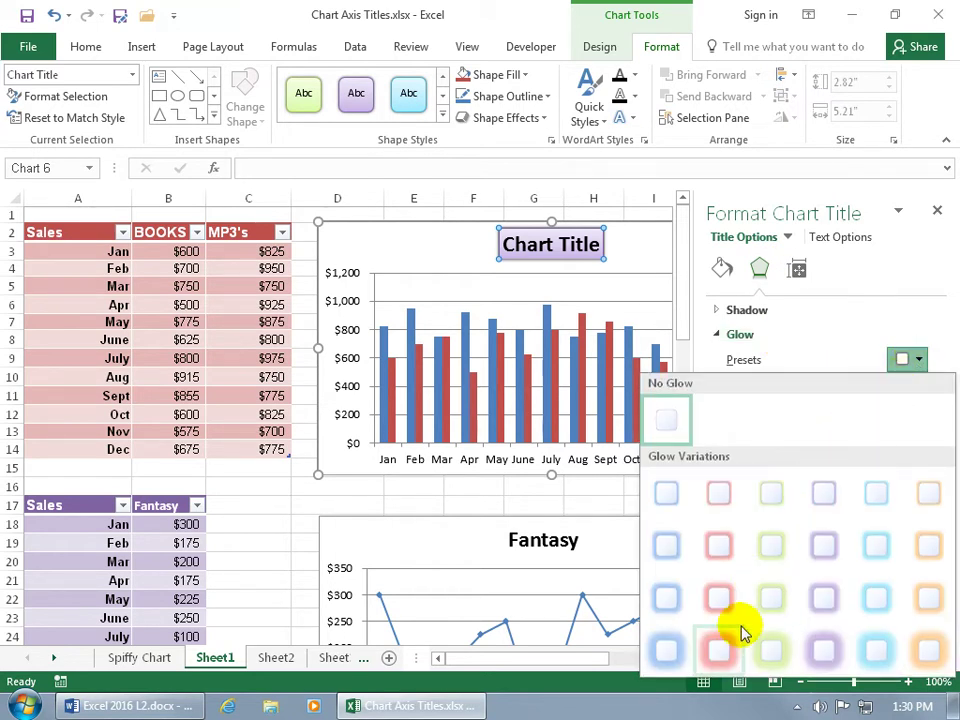
left_click(727, 650)
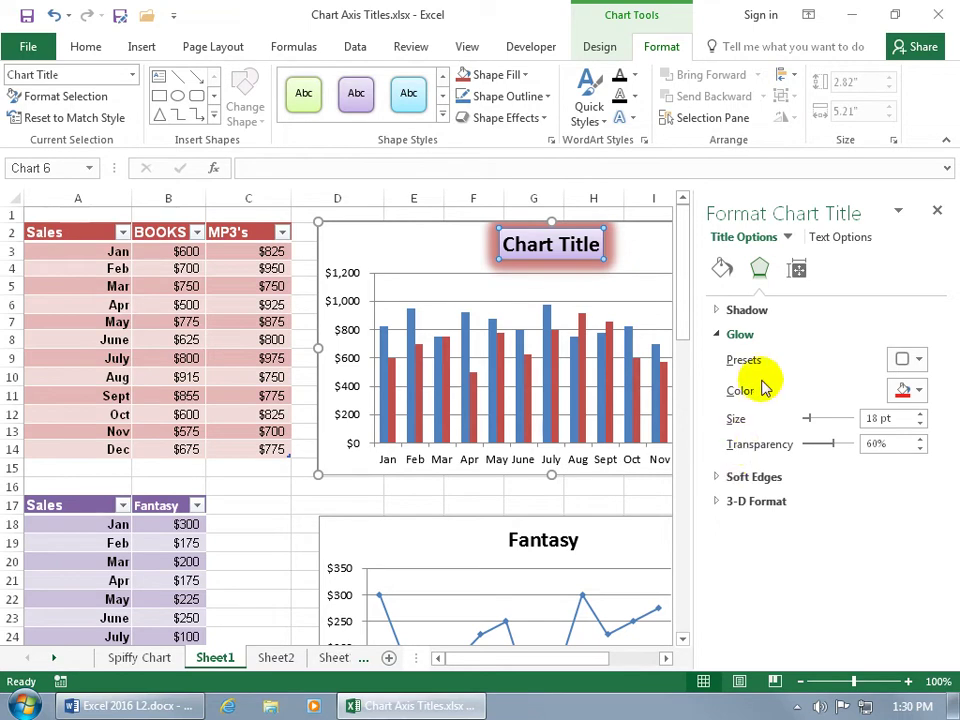
Step: Try rotating all of the chart title's text by 90° and undo the rotation
left_click(798, 270)
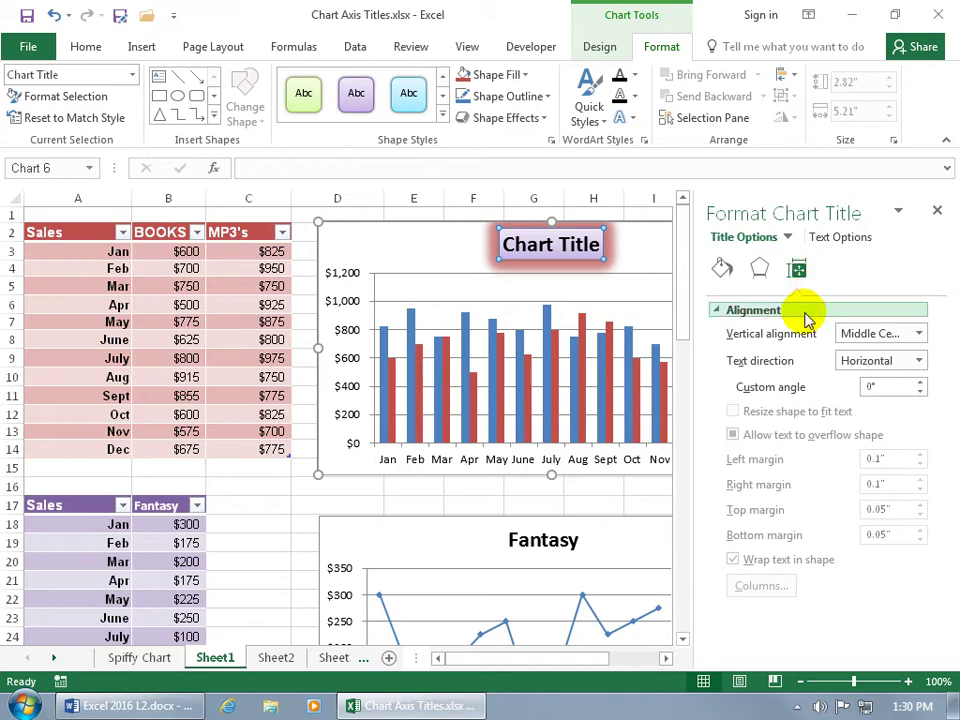
left_click(917, 360)
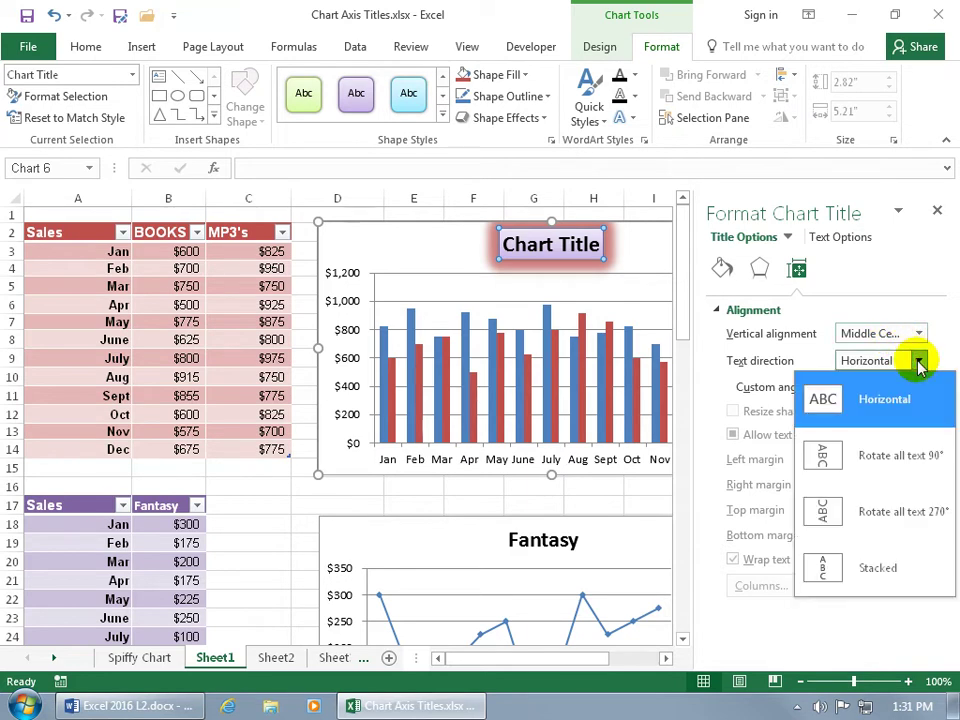
left_click(893, 455)
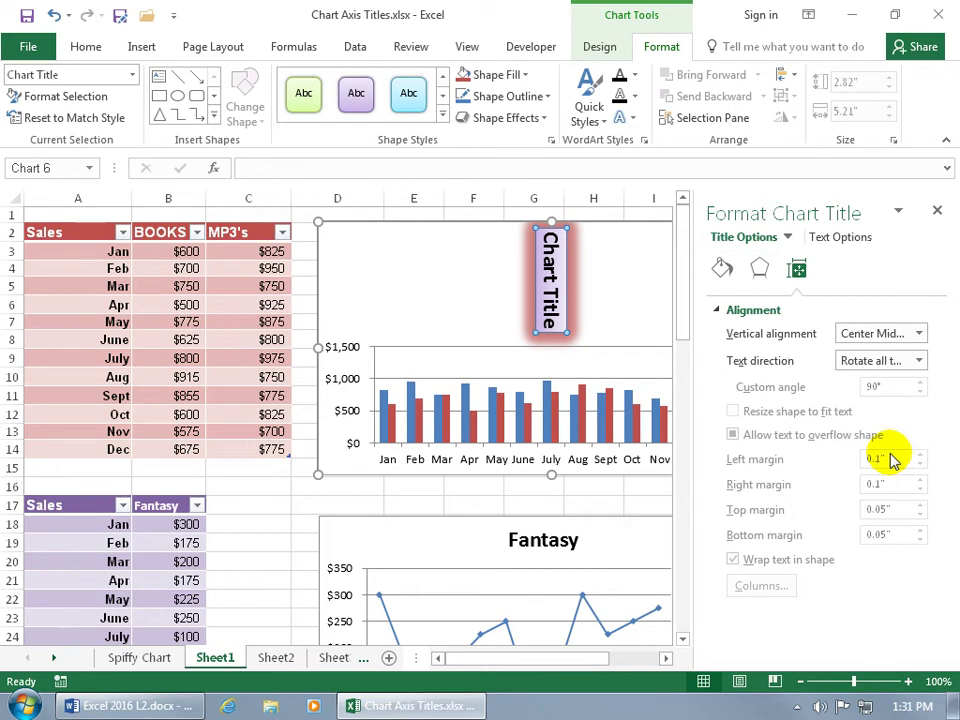
left_click(53, 15)
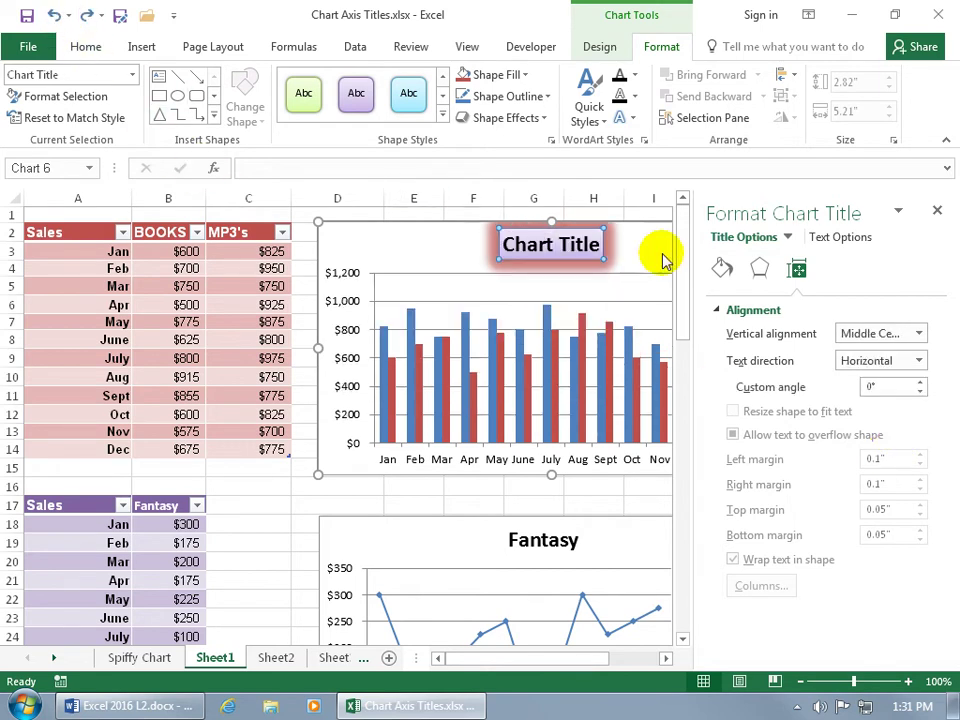
Step: Try a standard red fill on the chart title's text and undo the color change
left_click(838, 240)
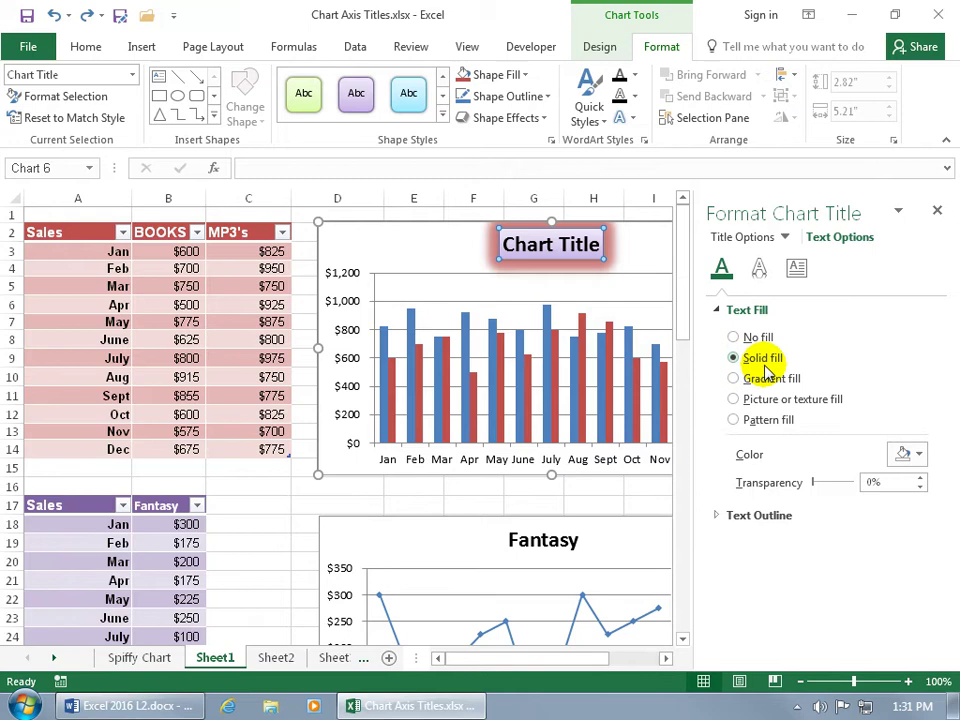
left_click(914, 458)
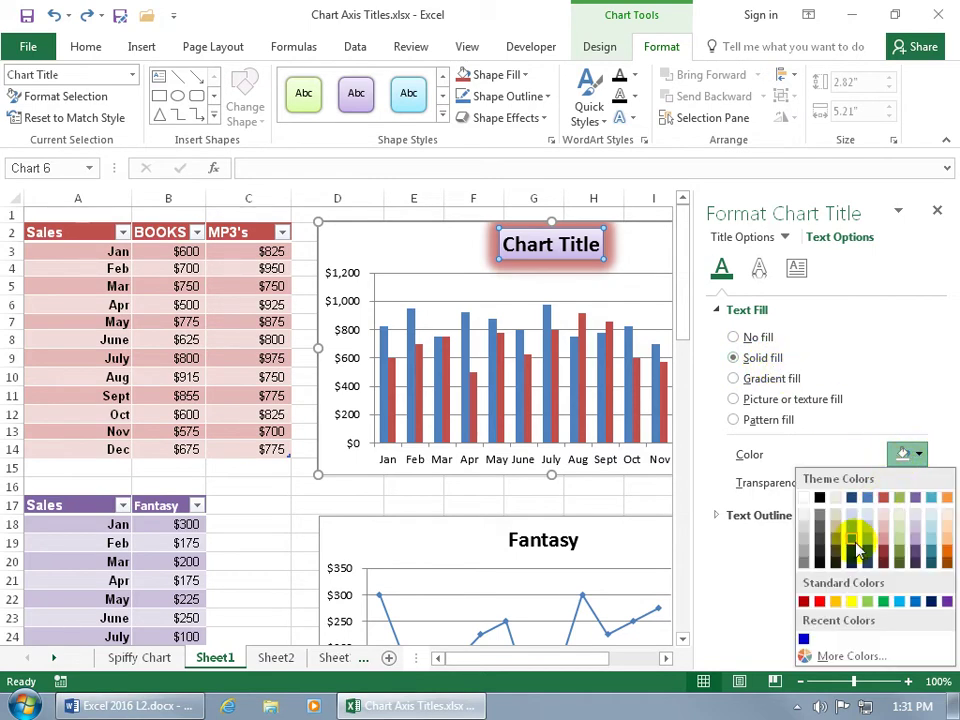
left_click(819, 601)
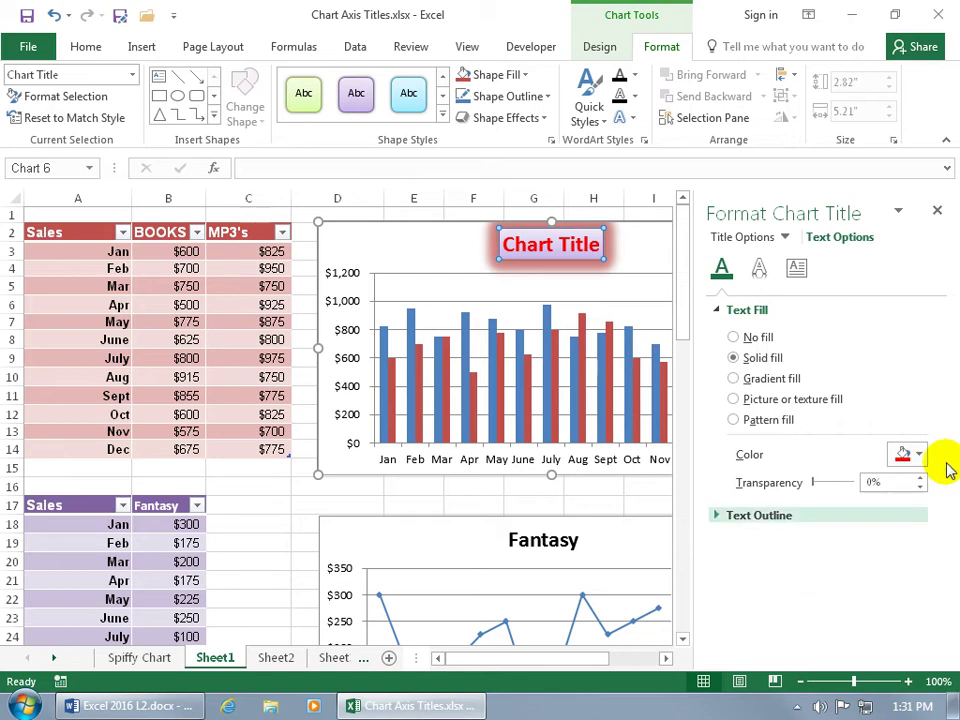
left_click(55, 15)
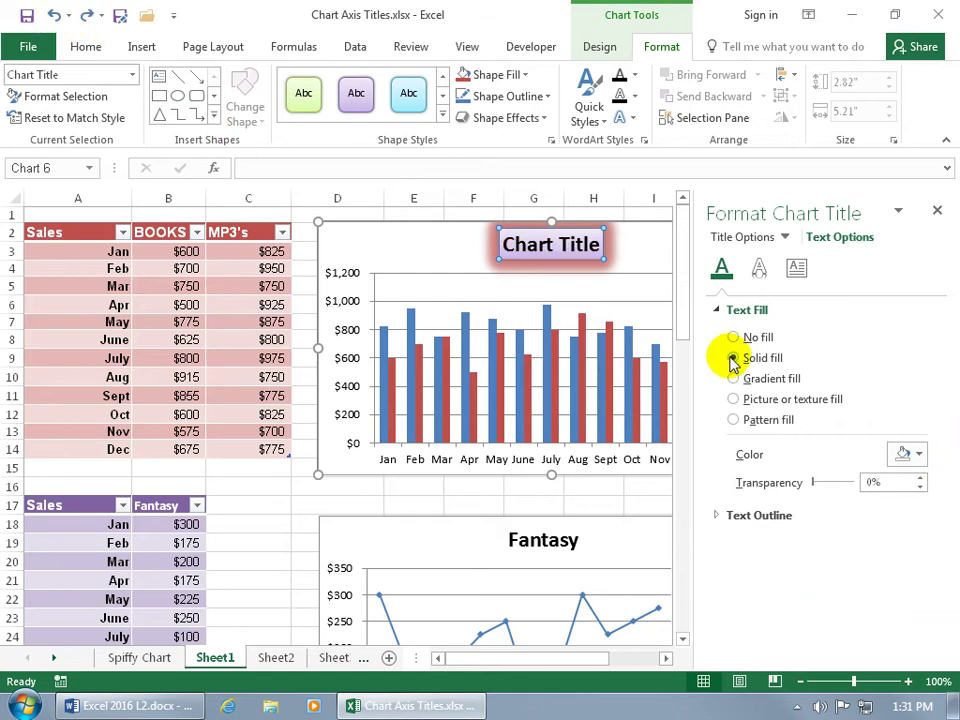
Step: Review the chart title's text effect and text box options, and close the title formatting settings
left_click(759, 268)
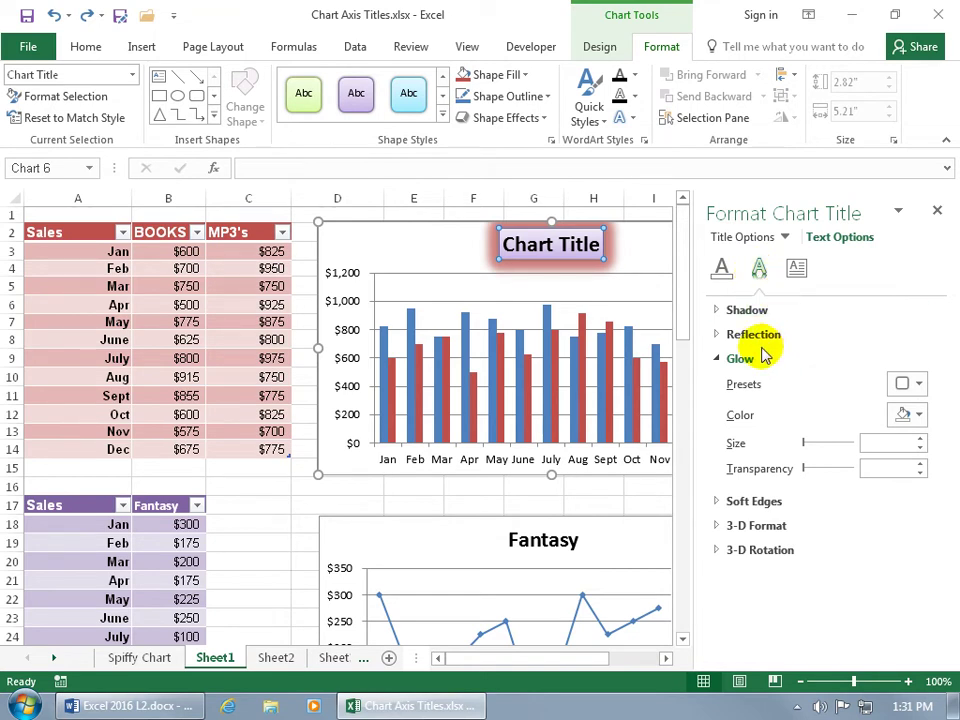
left_click(797, 272)
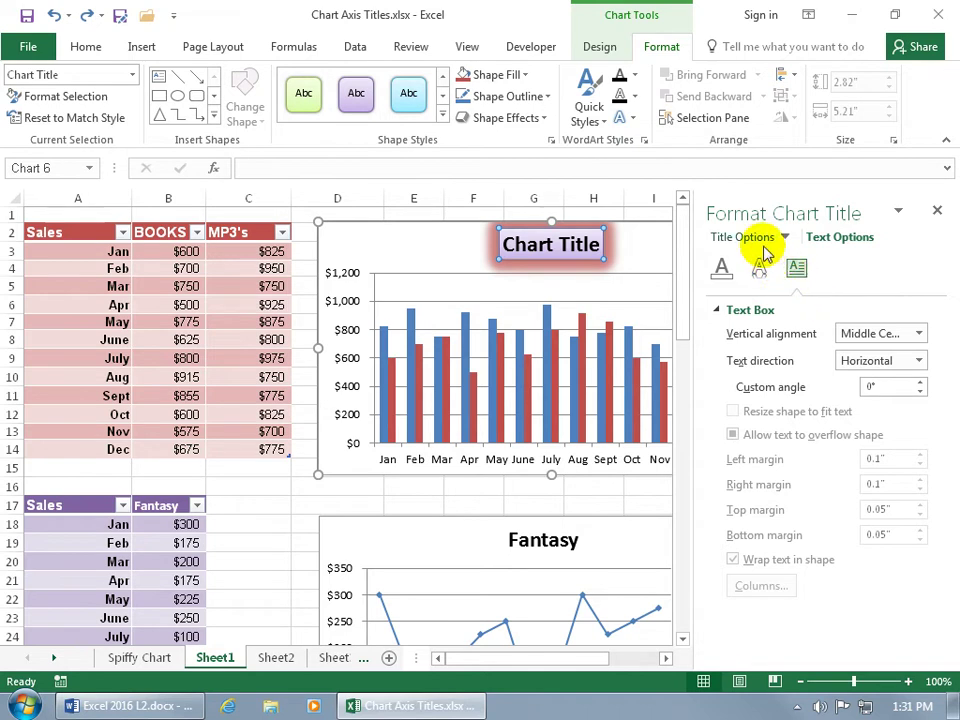
left_click(938, 211)
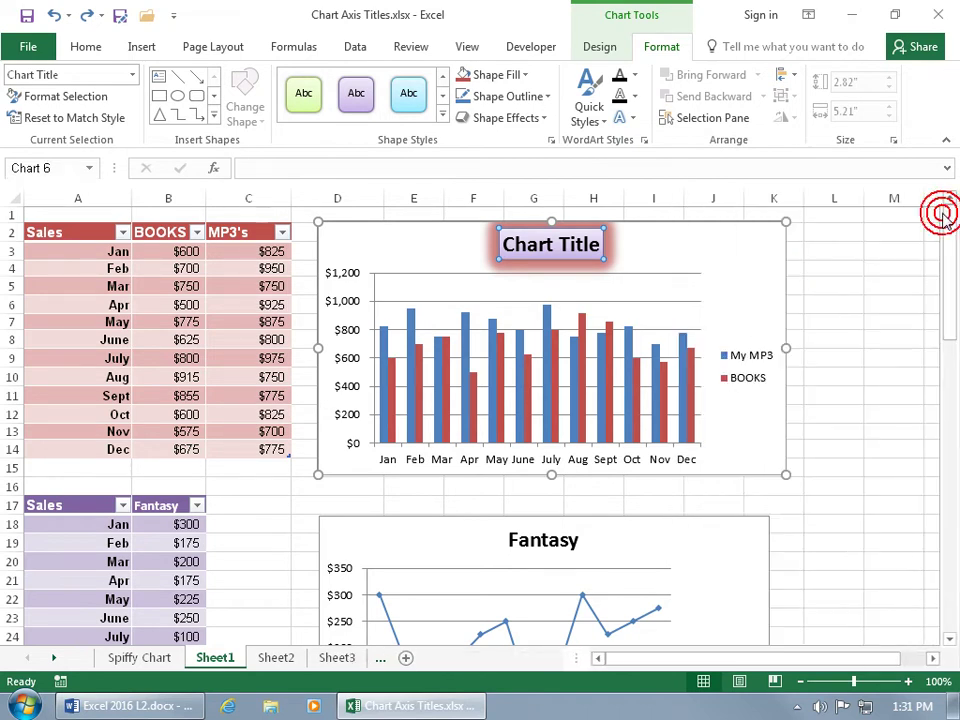
Step: Replace the placeholder text in the chart title with "Sales"
left_click(810, 233)
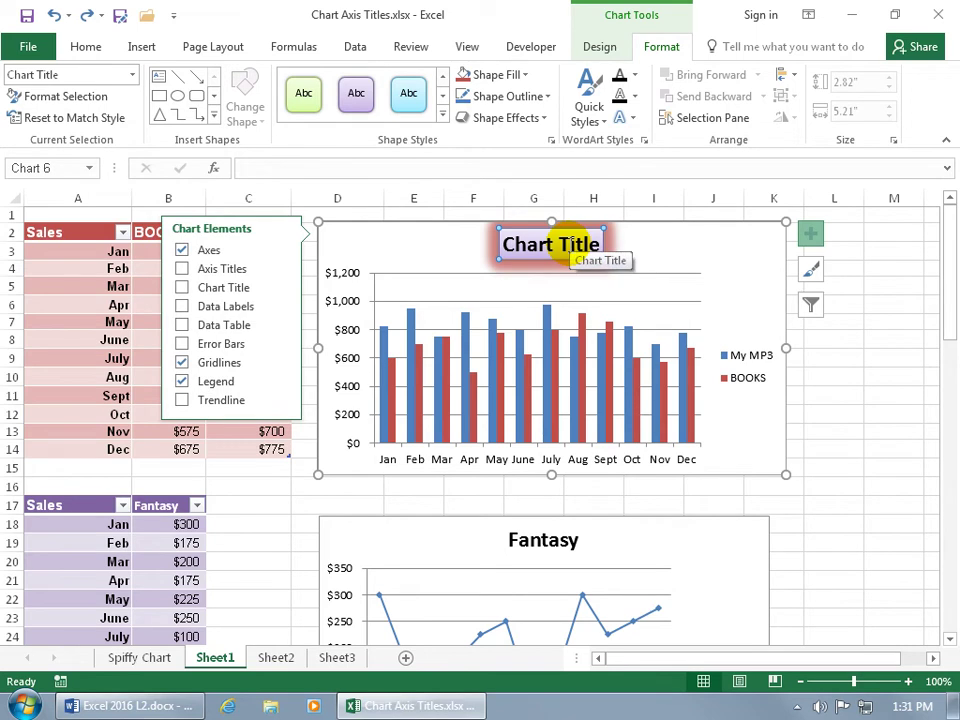
left_click(556, 244)
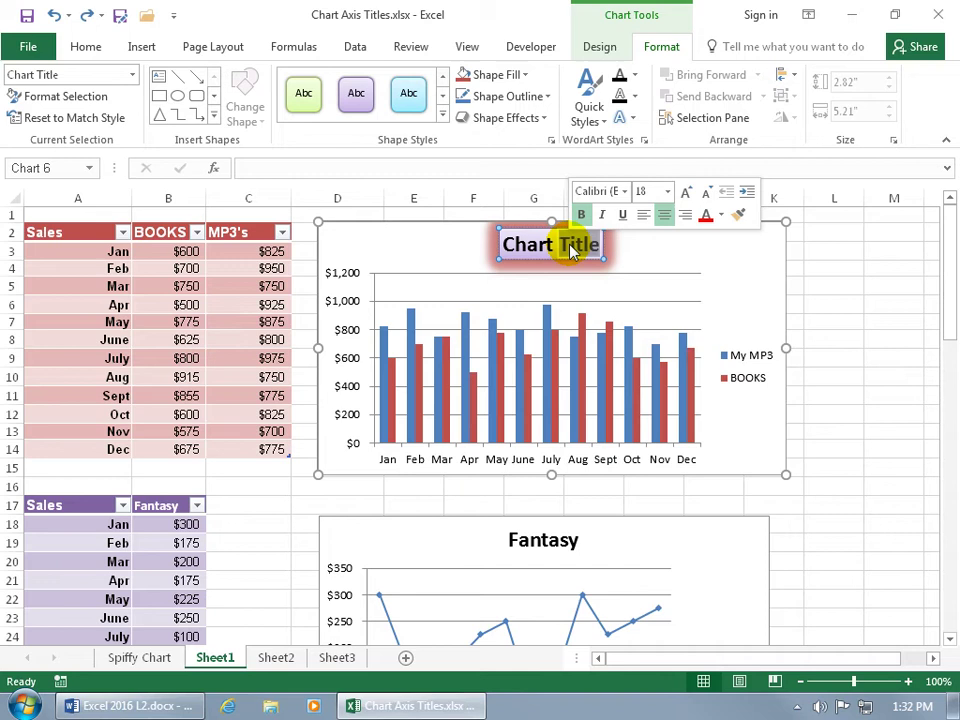
key("BackSpace")
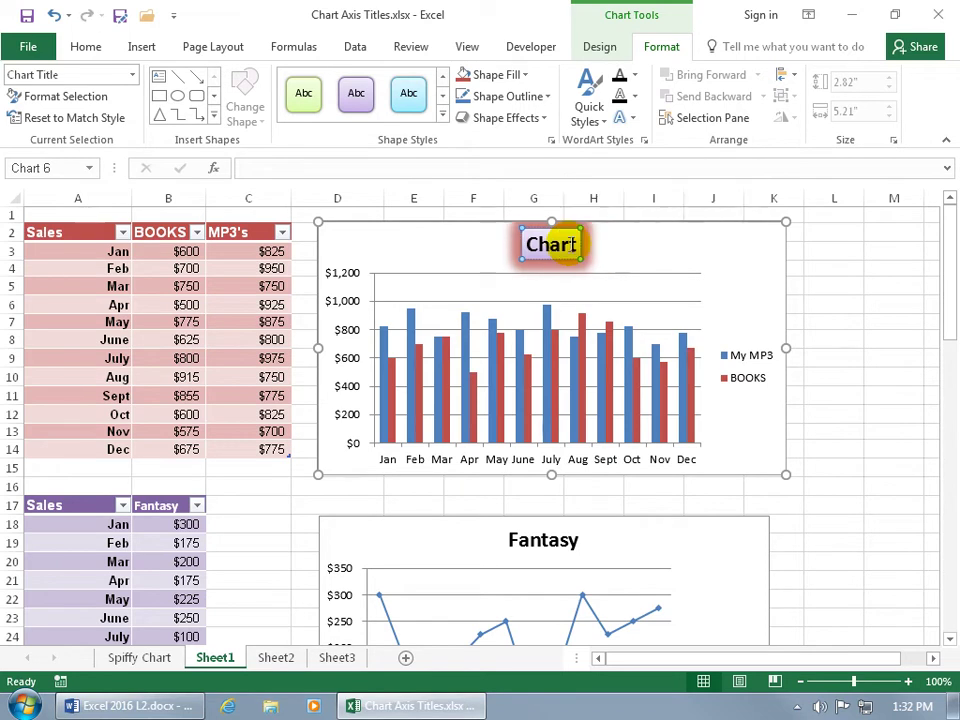
key("BackSpace")
key("BackSpace")
key("BackSpace")
key("BackSpace")
key("BackSpace")
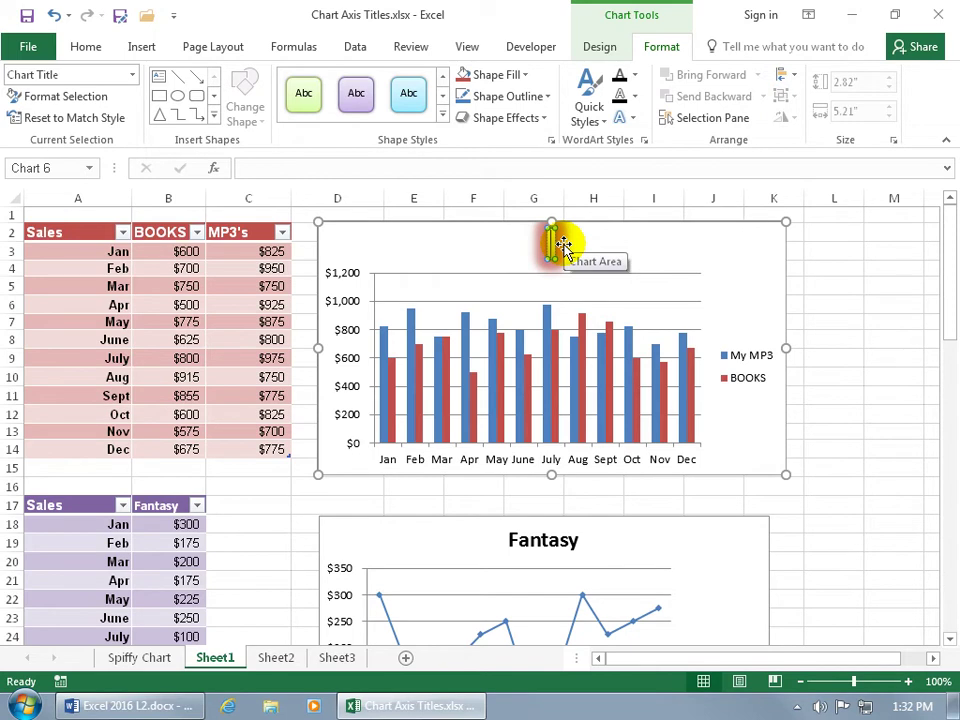
type("Sales")
left_click(647, 246)
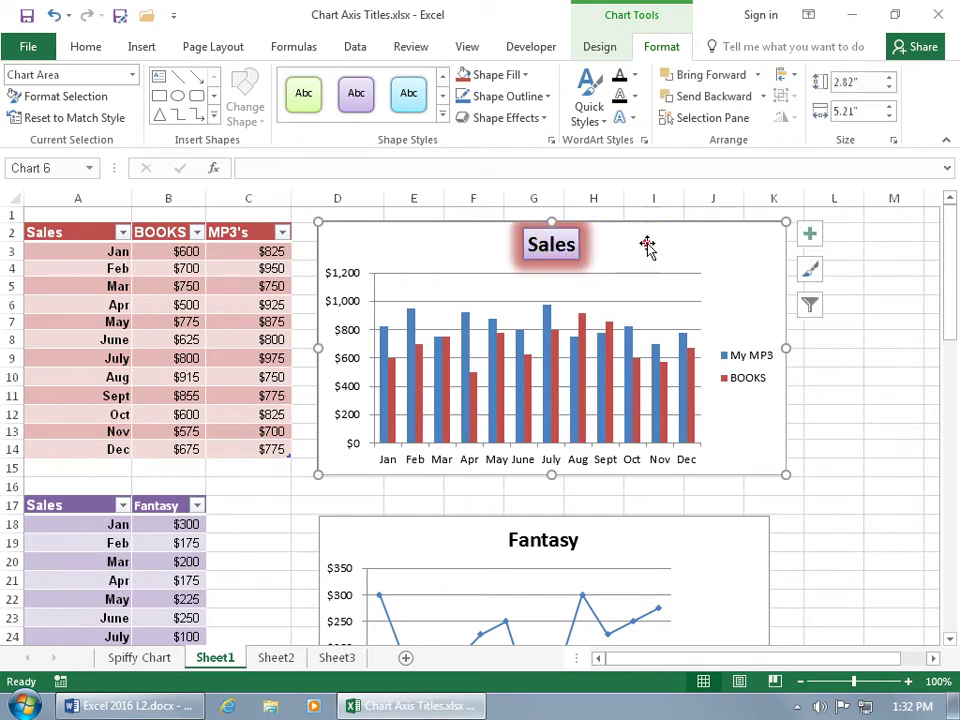
Step: Link the chart title to the Sales header in cell A2 with the formula =Table1[[#Headers],[Sales]]
left_click(556, 240)
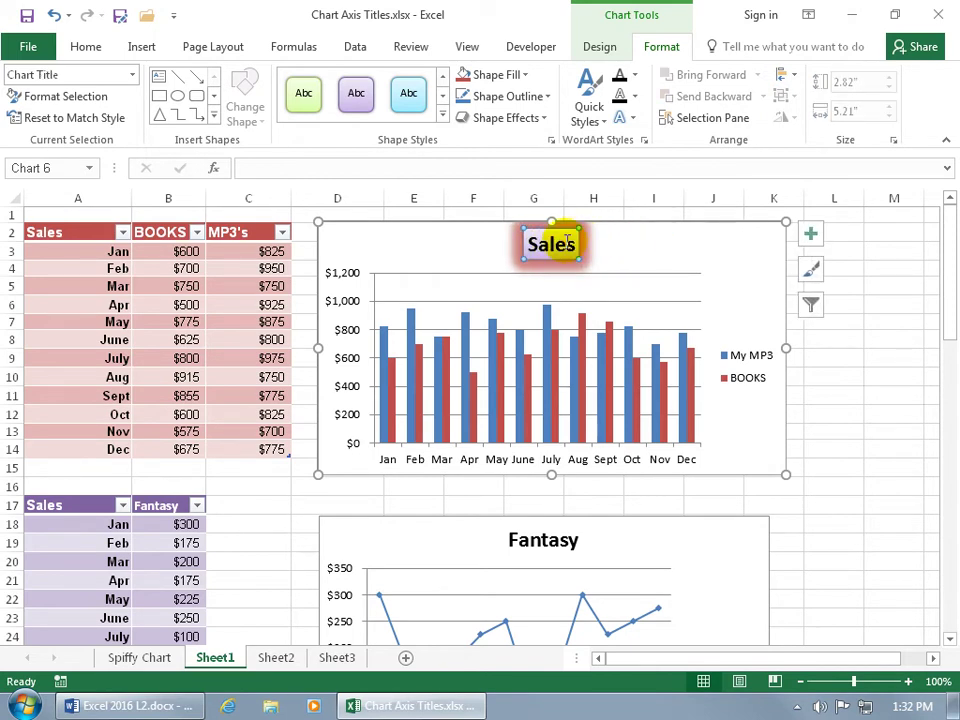
left_click(304, 168)
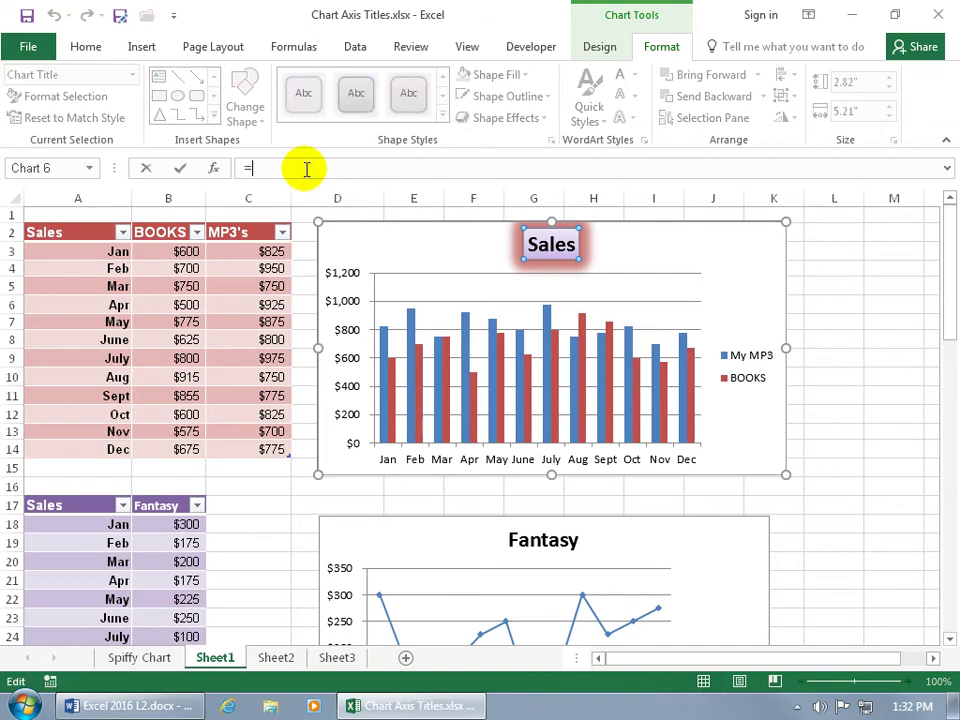
left_click(78, 231)
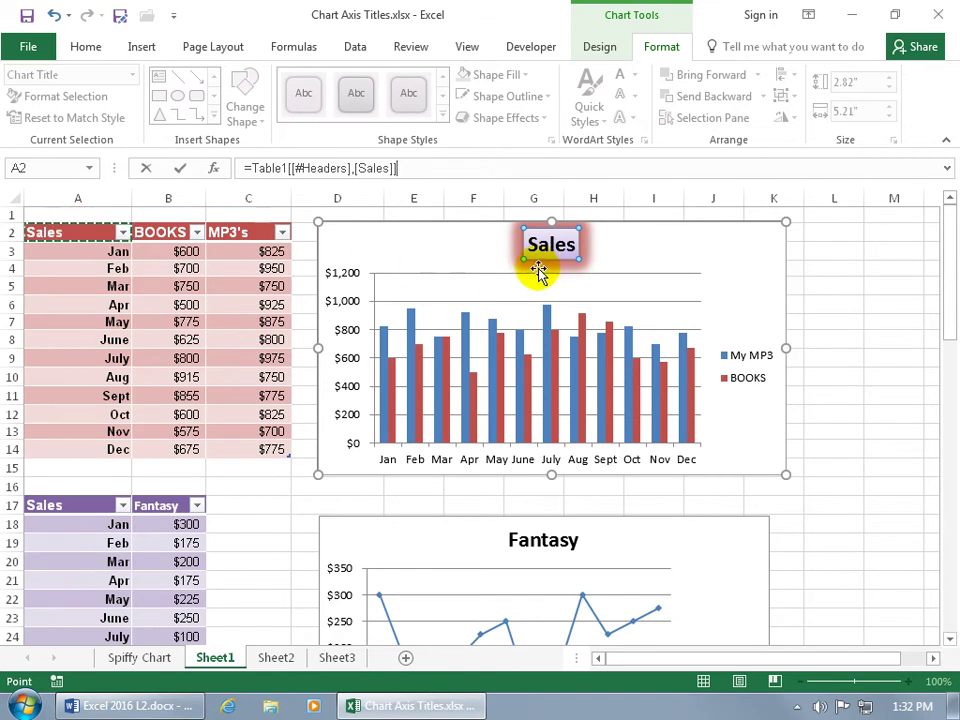
key("Return")
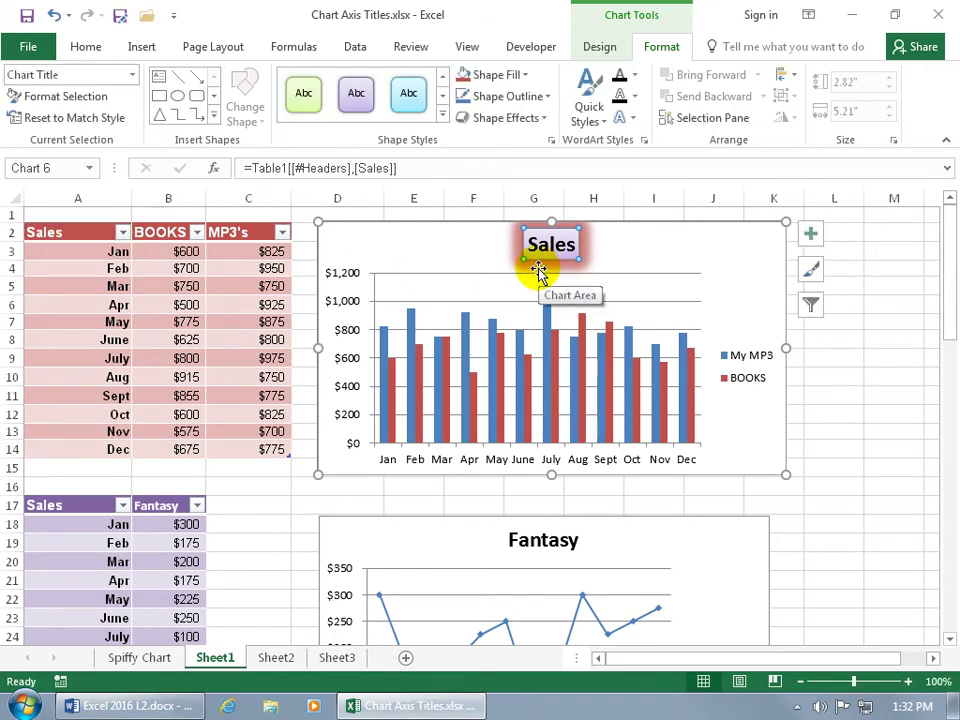
Step: Try changing the table header in cell A2 to "Sale" to test the linked chart title, and undo the edit
left_click(64, 231)
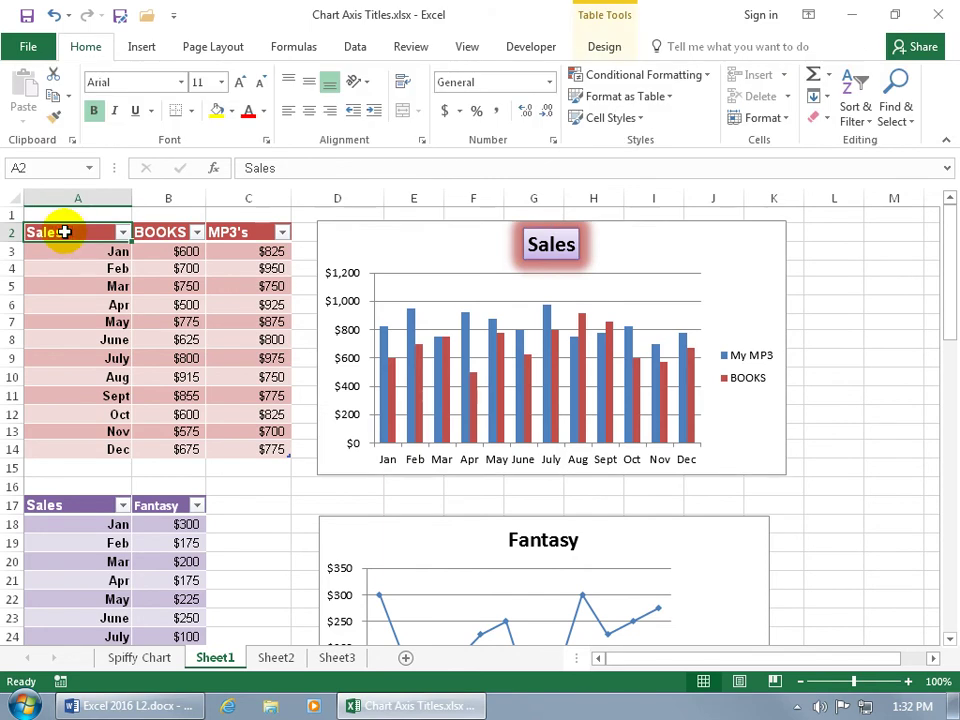
left_click(272, 168)
key("BackSpace")
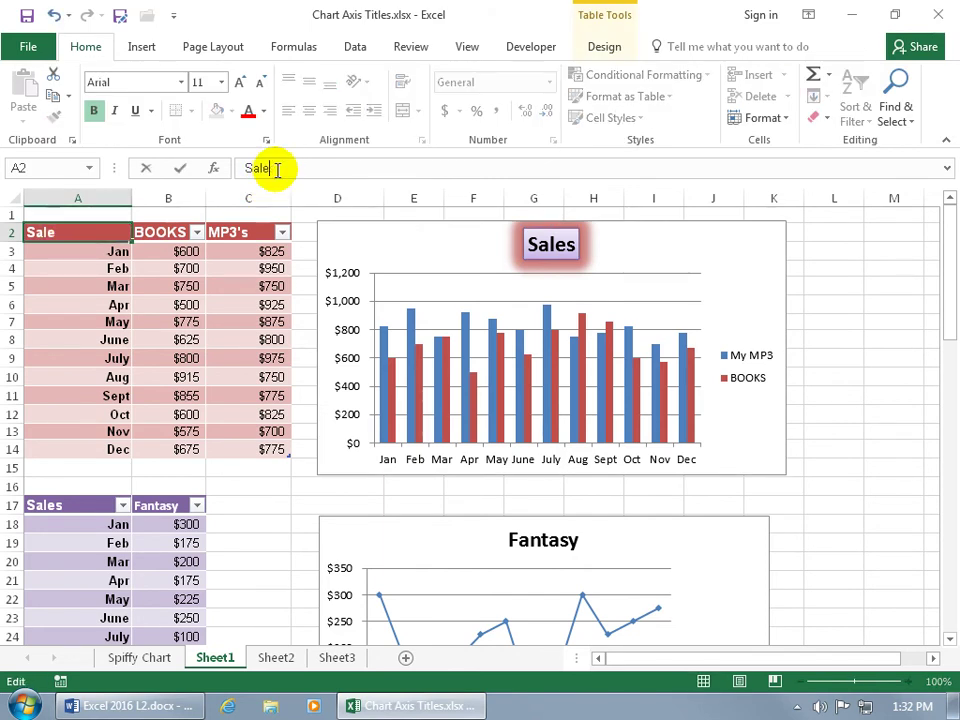
key("Return")
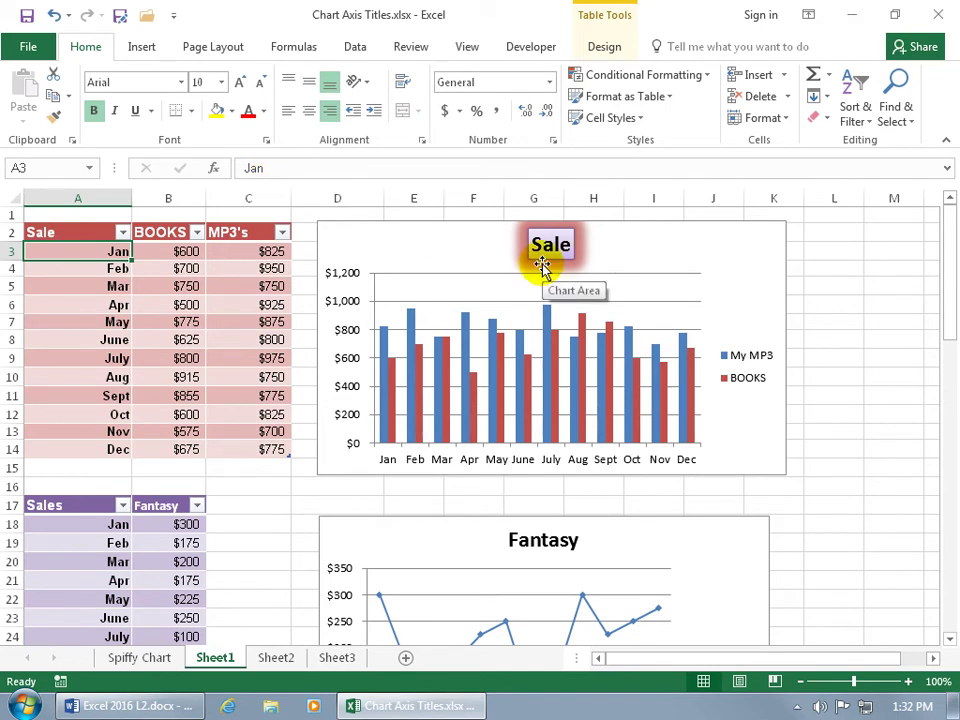
left_click(53, 15)
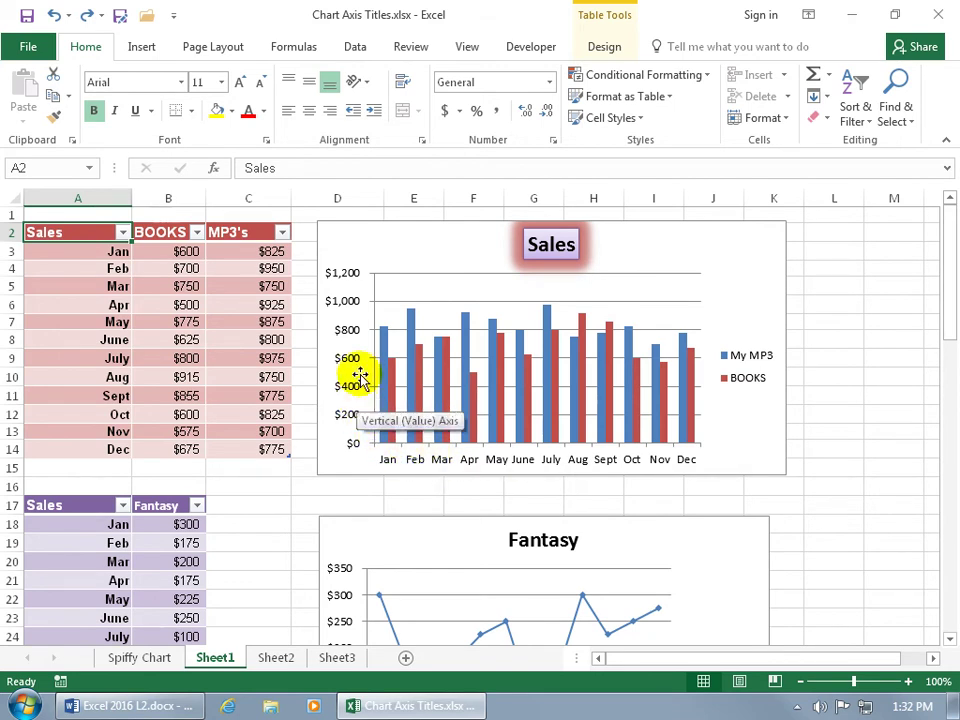
Step: Add primary horizontal and primary vertical axis titles to the sales column chart
left_click(716, 257)
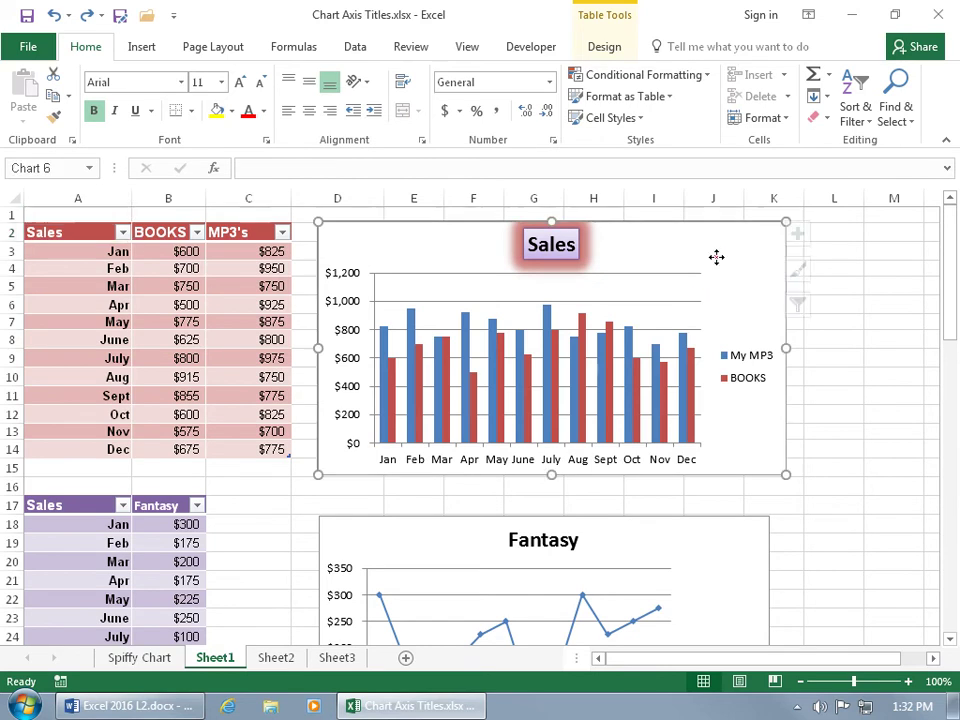
left_click(812, 238)
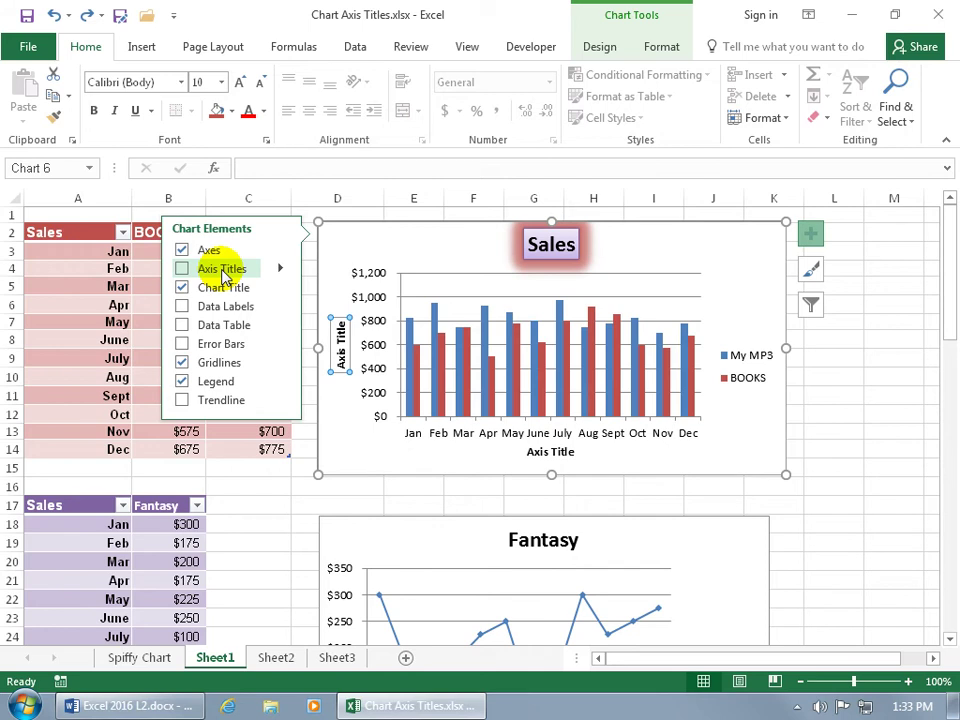
left_click(283, 272)
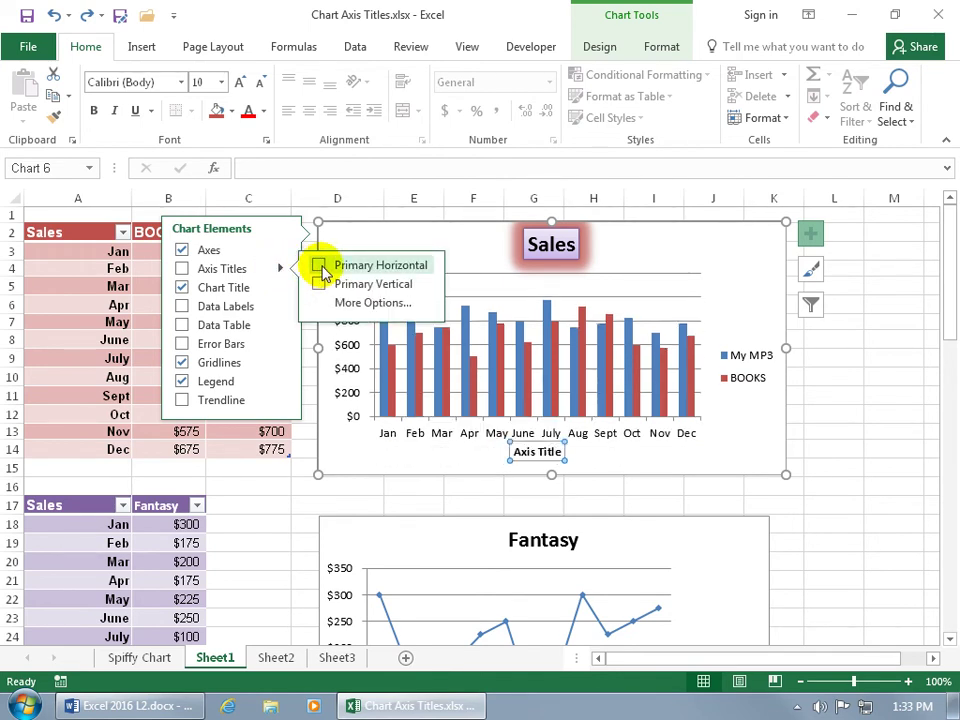
left_click(318, 265)
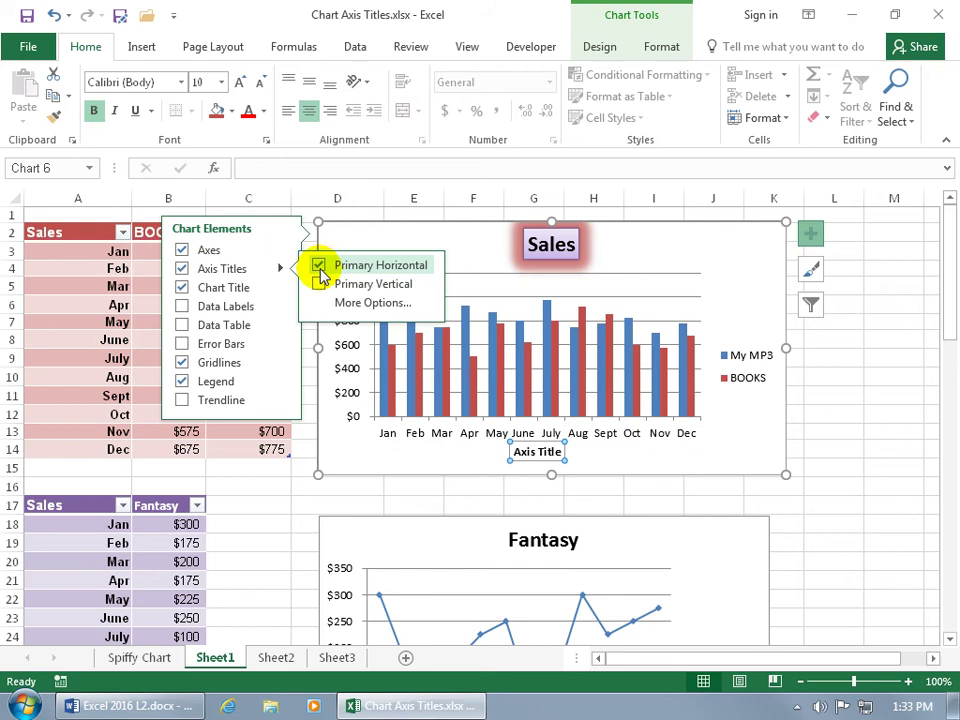
left_click(319, 285)
left_click(319, 285)
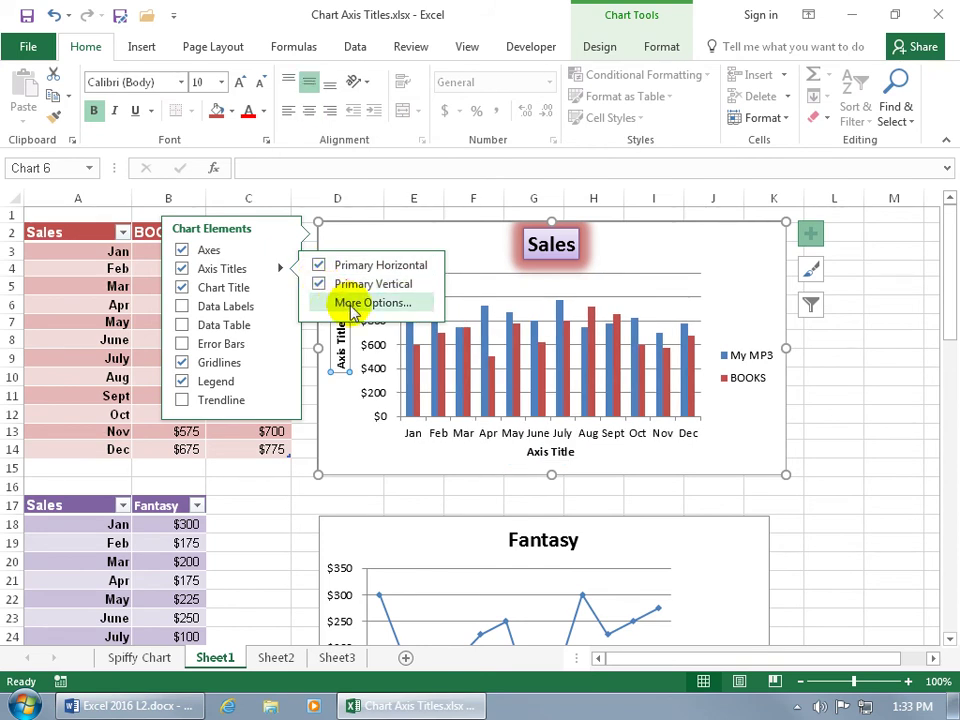
Step: Apply a gradient fill to the horizontal axis title of the sales chart through its detailed formatting options
left_click(352, 303)
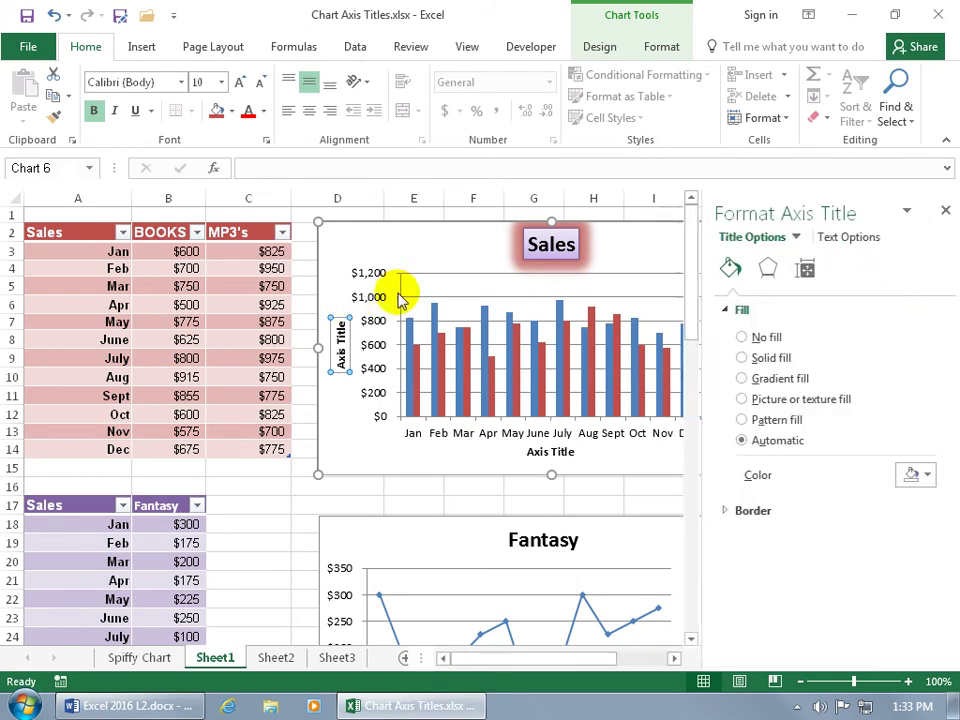
left_click(551, 452)
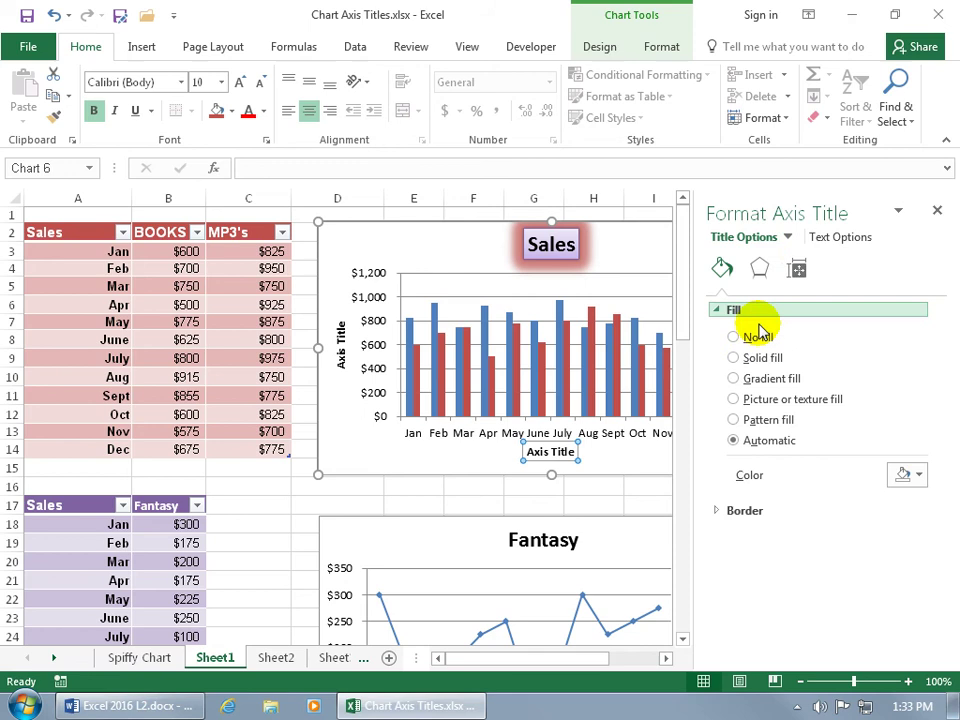
left_click(735, 380)
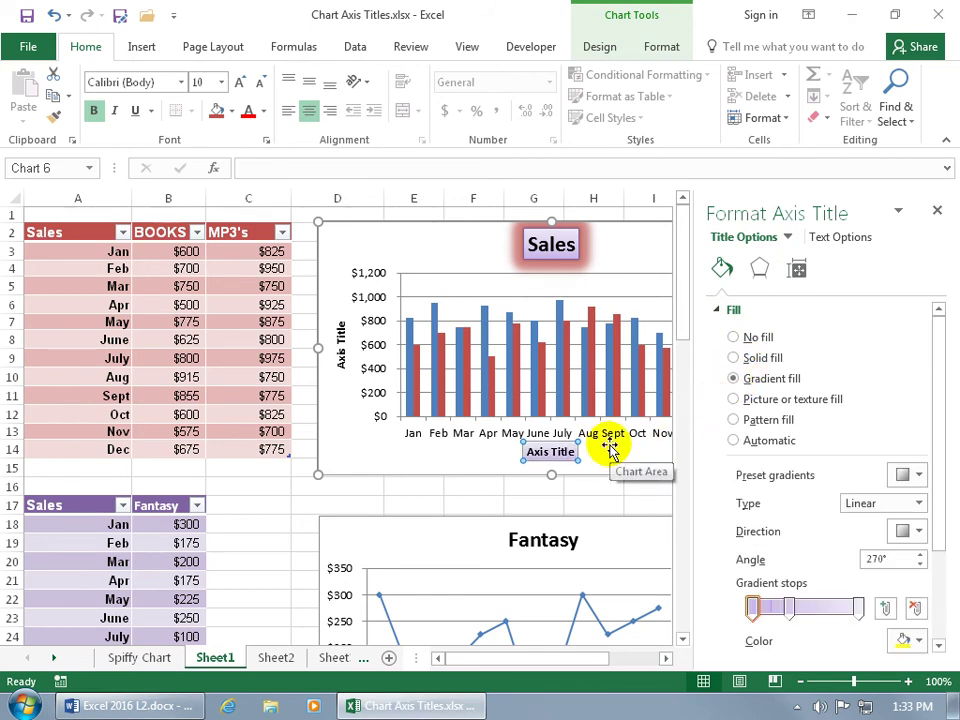
Step: Try a standard green text fill on the horizontal axis title, undo it, view the text effects, and close the formatting settings
left_click(842, 238)
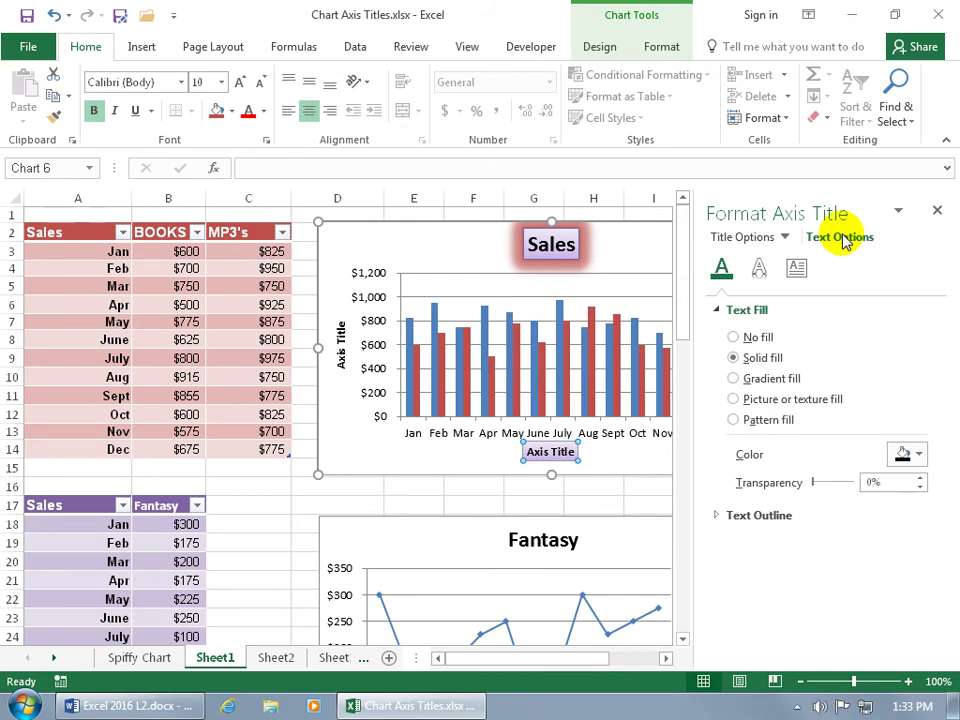
left_click(918, 456)
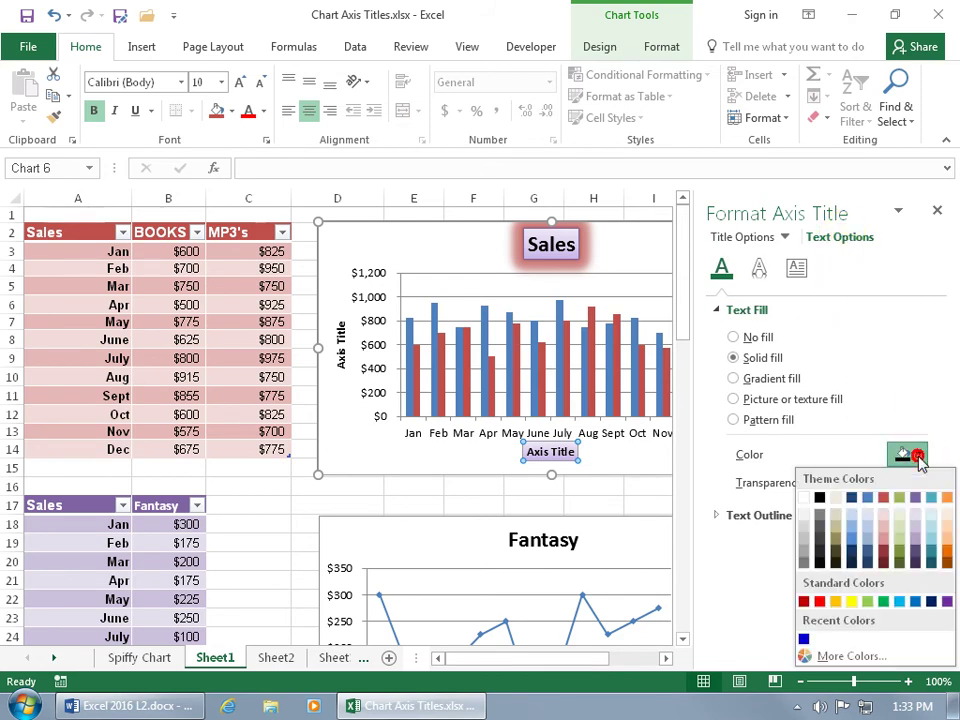
left_click(883, 601)
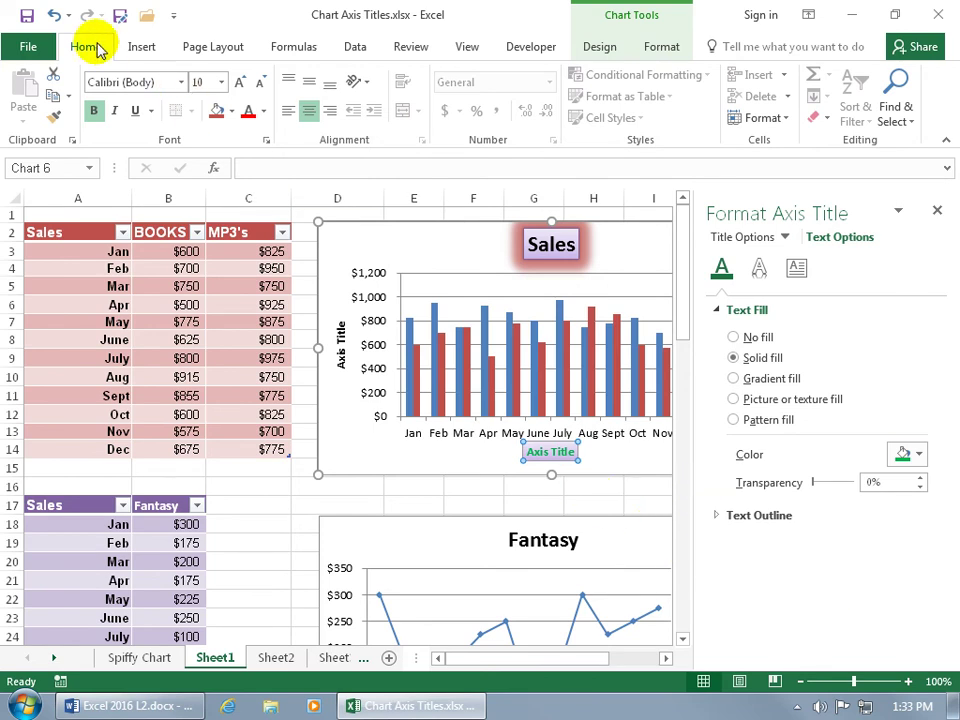
left_click(58, 15)
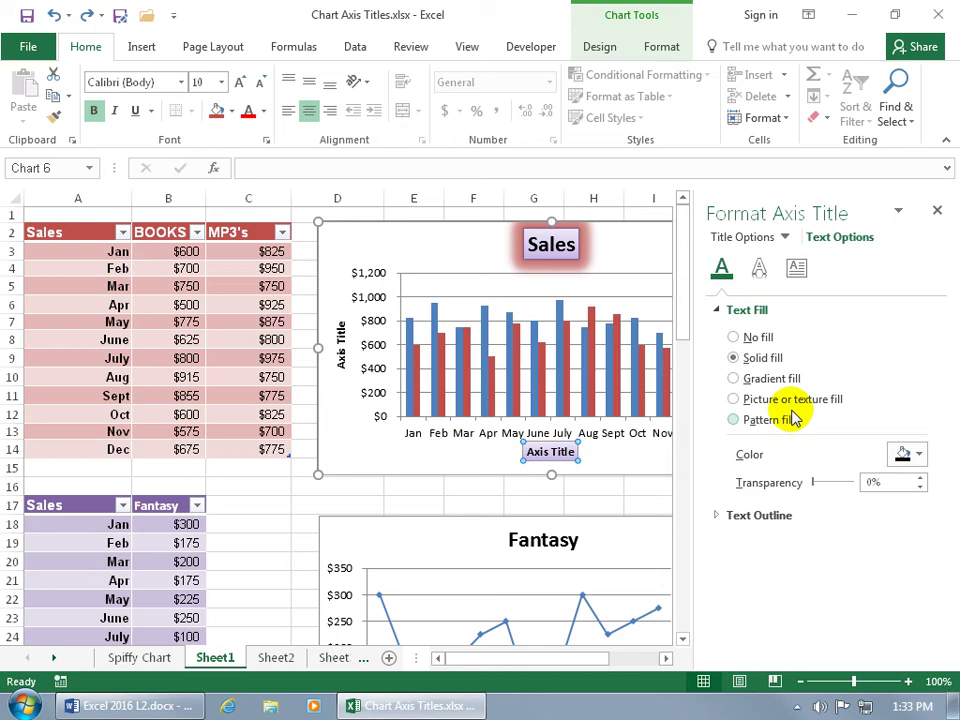
left_click(760, 268)
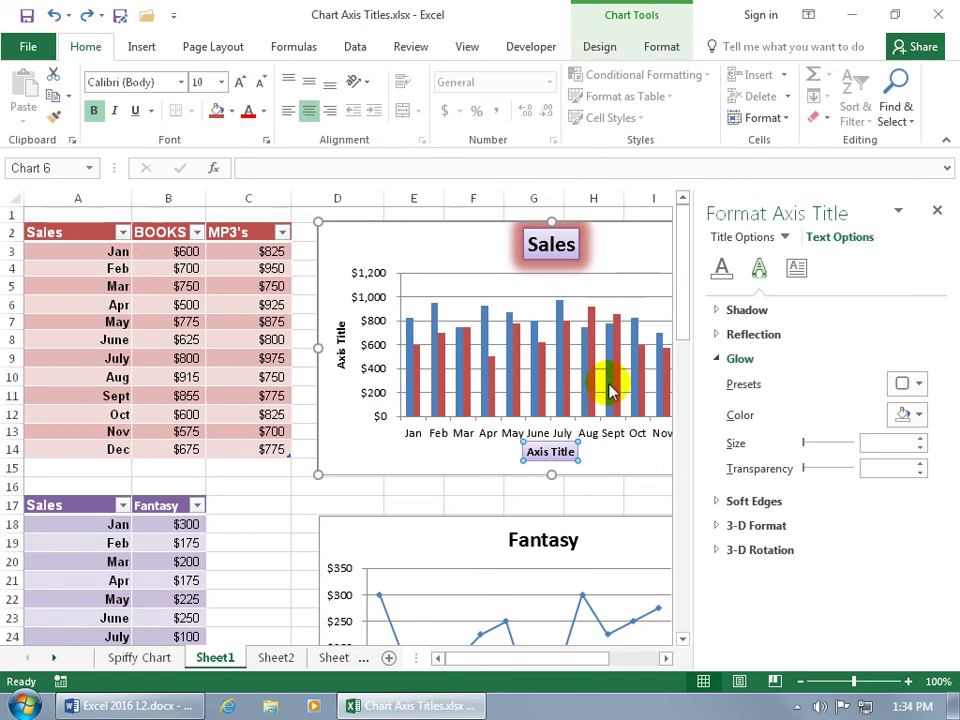
left_click(937, 211)
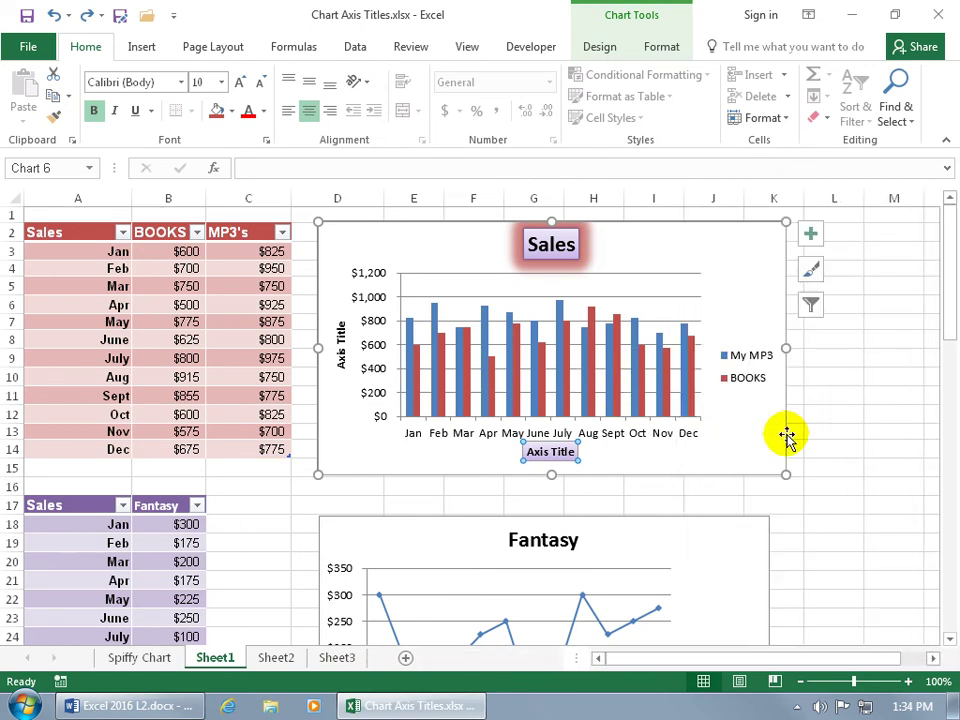
Step: Replace the horizontal axis title's placeholder text with "Months"
left_click(538, 453)
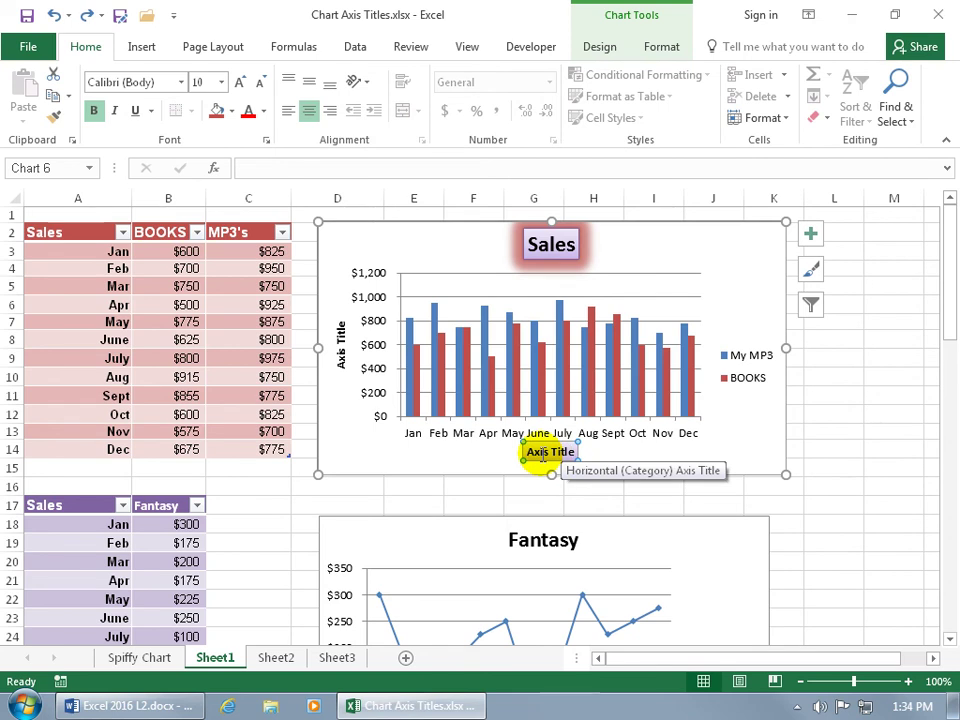
left_click(537, 451)
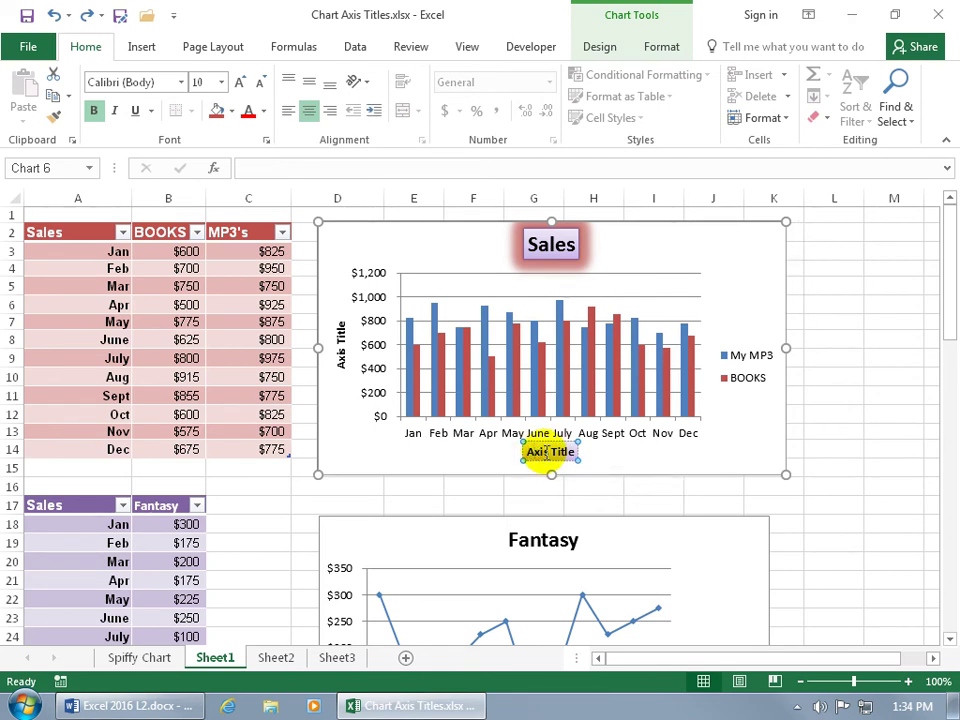
key("Delete")
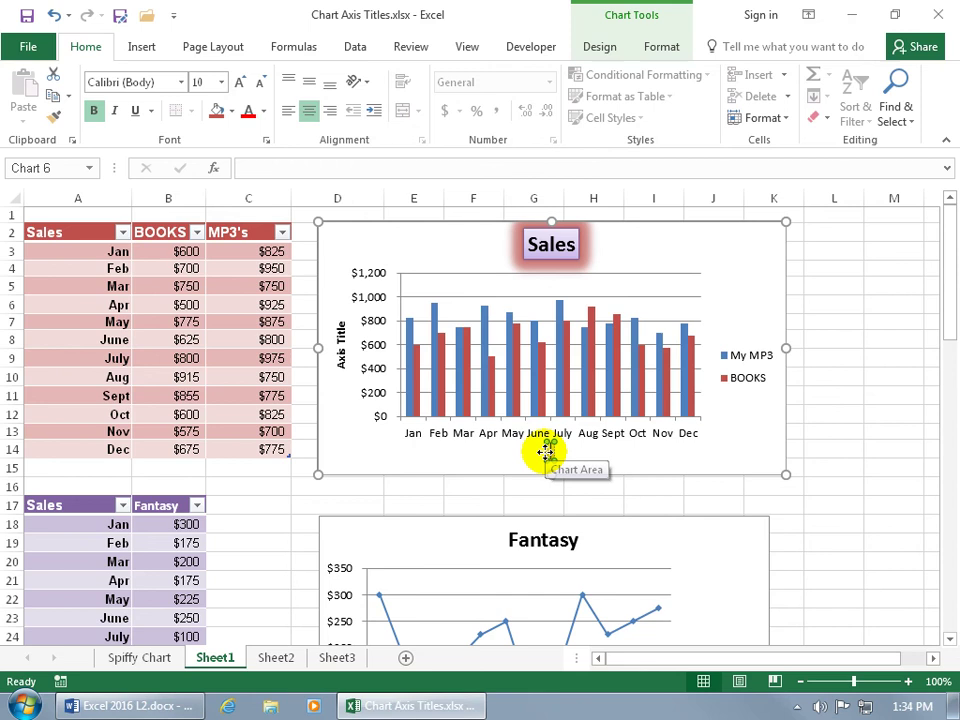
type("Mon")
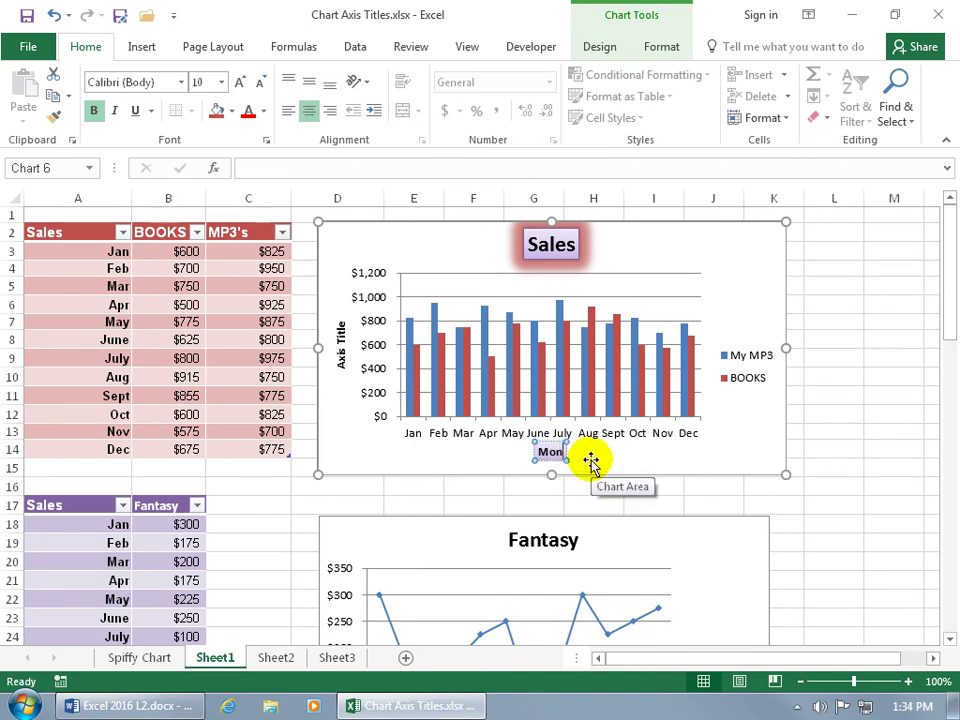
type("ths")
Step: Replace the vertical axis title's placeholder text with "Millions of Dollars"
left_click(343, 360)
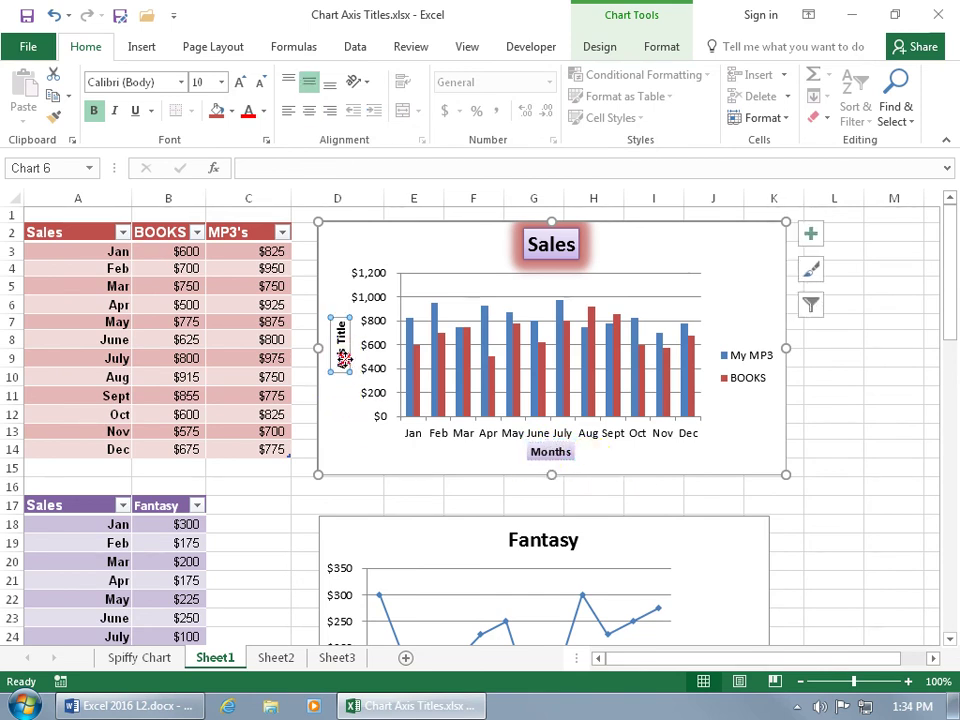
left_click(343, 360)
triple_click(343, 360)
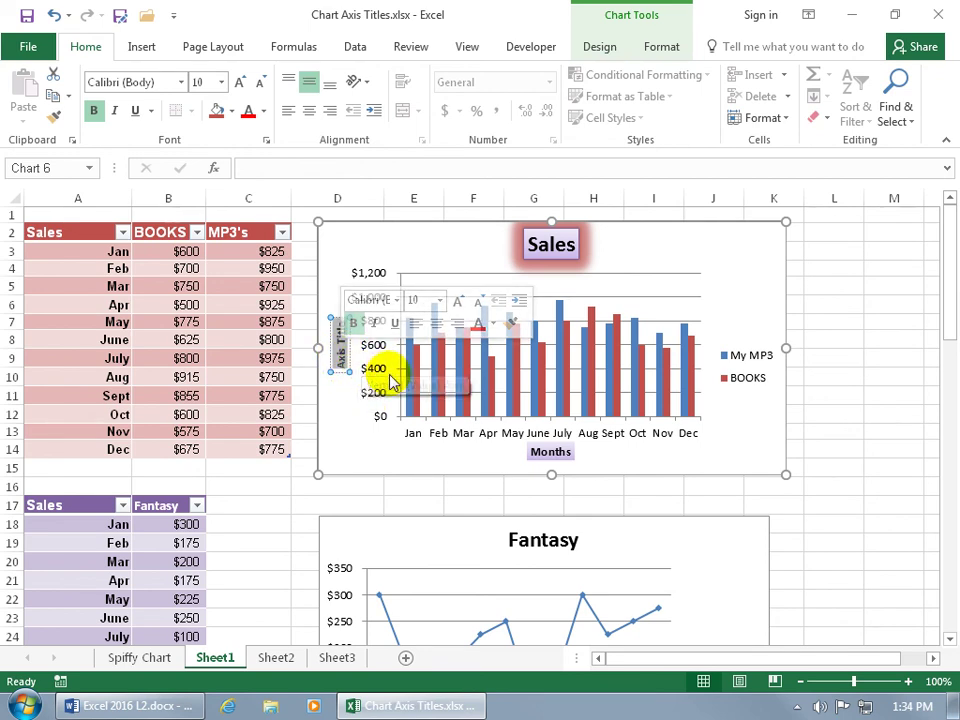
type("Mil")
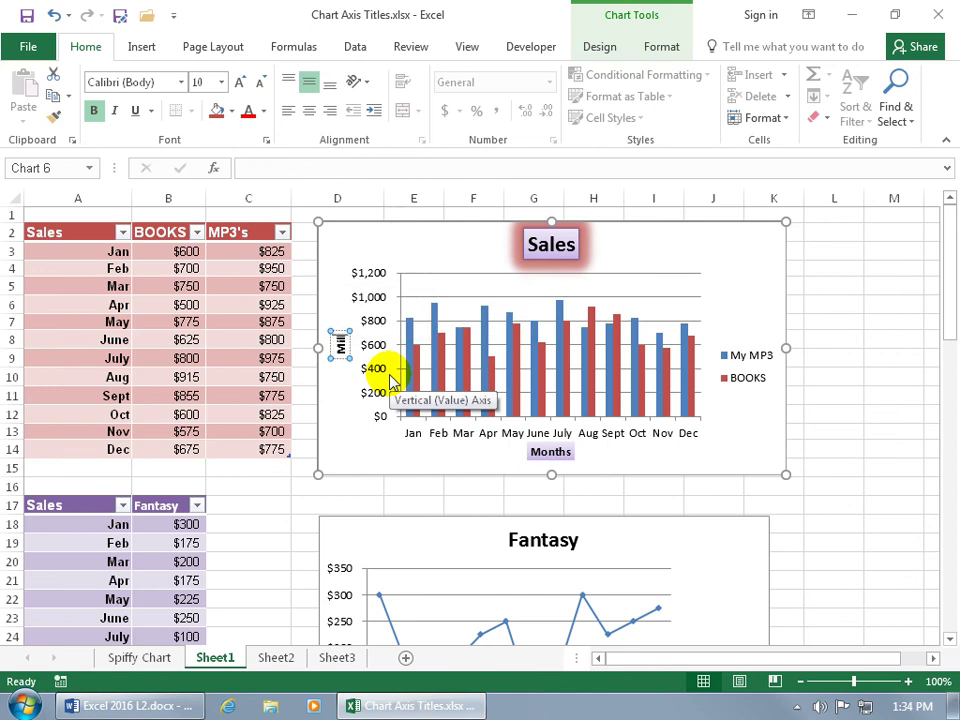
type("lions of Dollars")
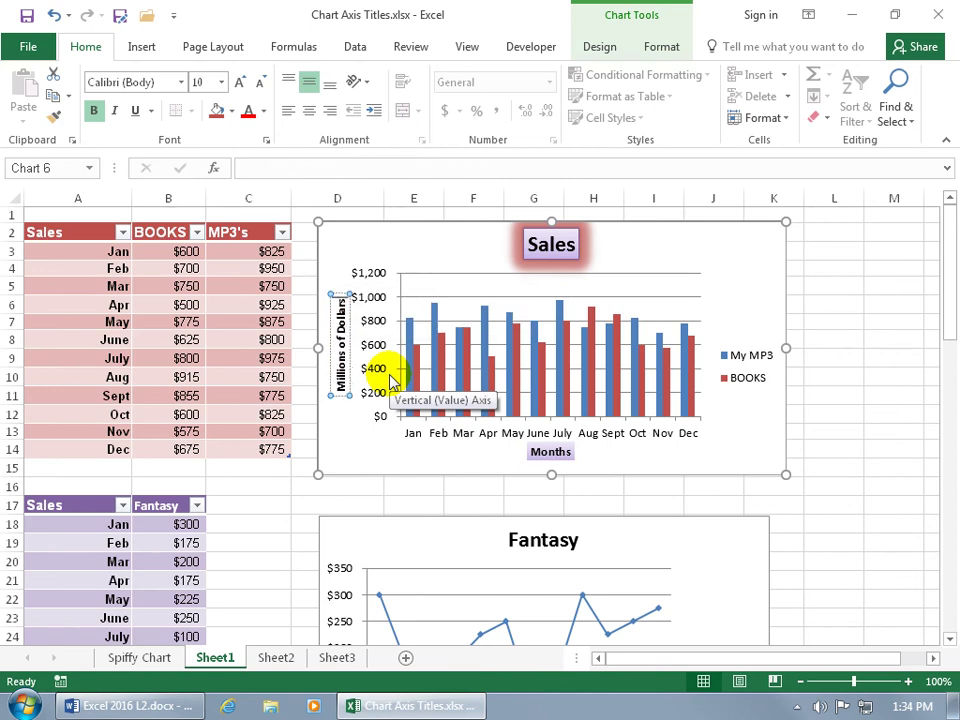
left_click(343, 425)
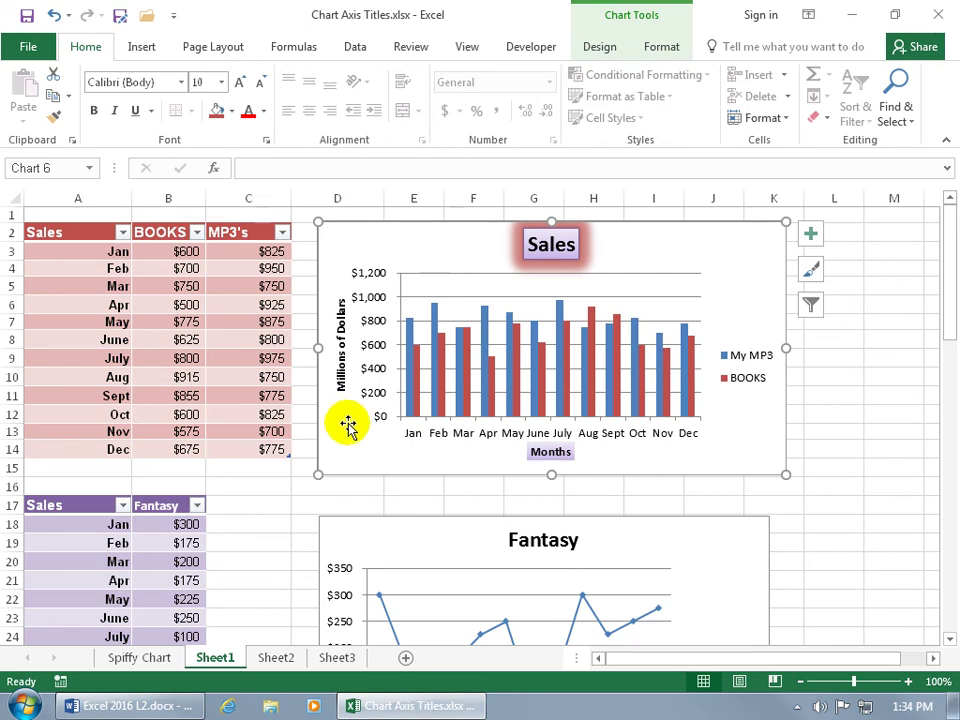
Step: Try deleting the vertical axis title directly from the sales chart, and undo the deletion
left_click(341, 388)
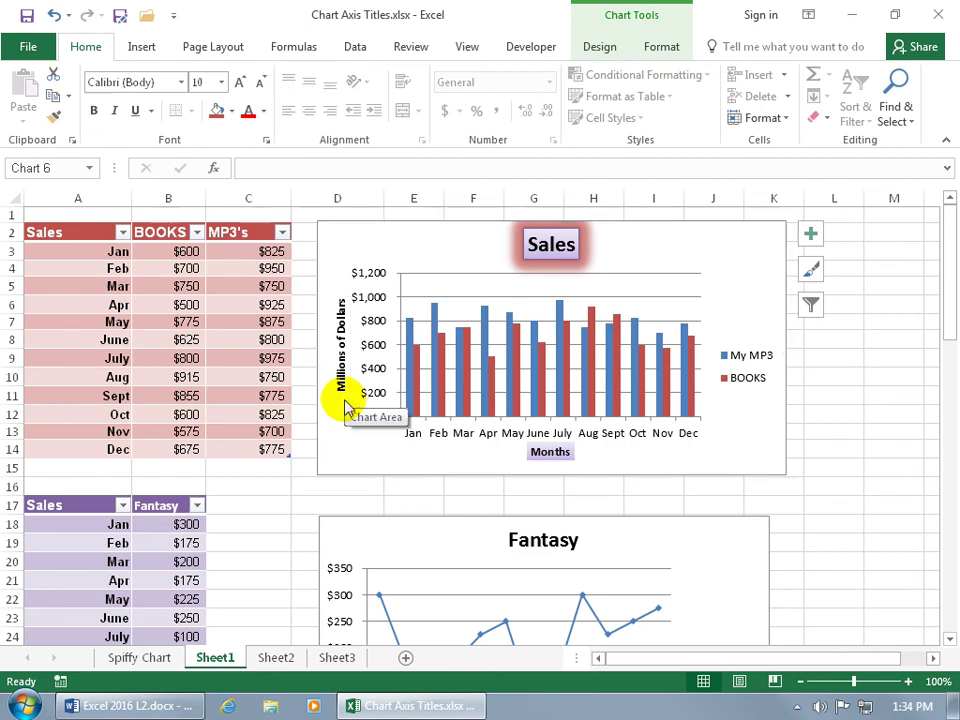
key("Delete")
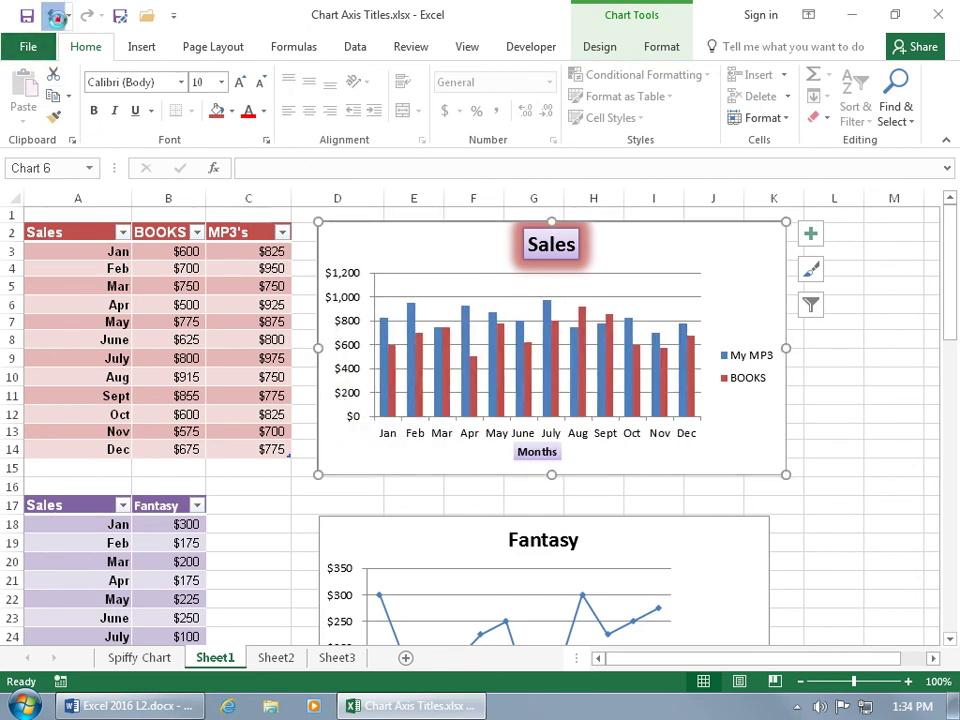
left_click(53, 15)
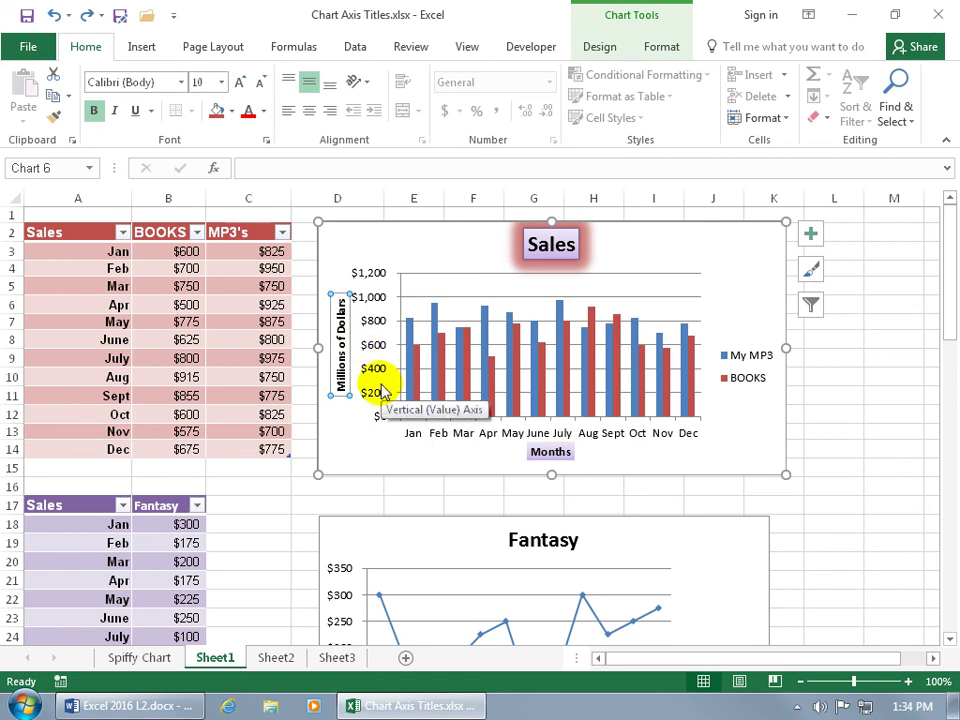
Step: Remove the primary vertical axis title from the sales chart by disabling that chart element
left_click(810, 234)
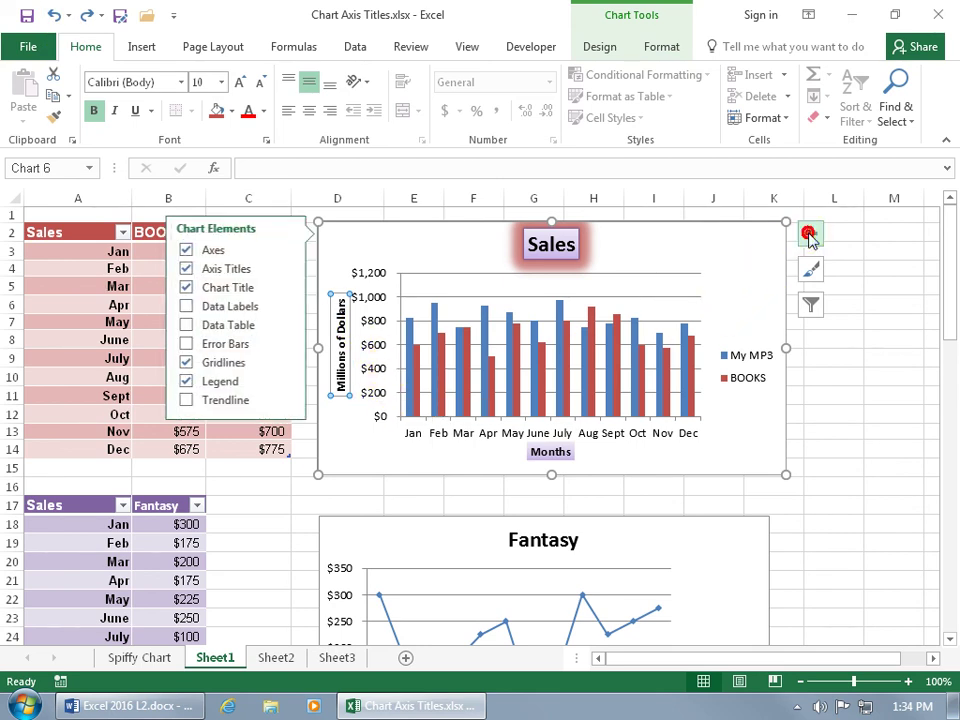
left_click(280, 270)
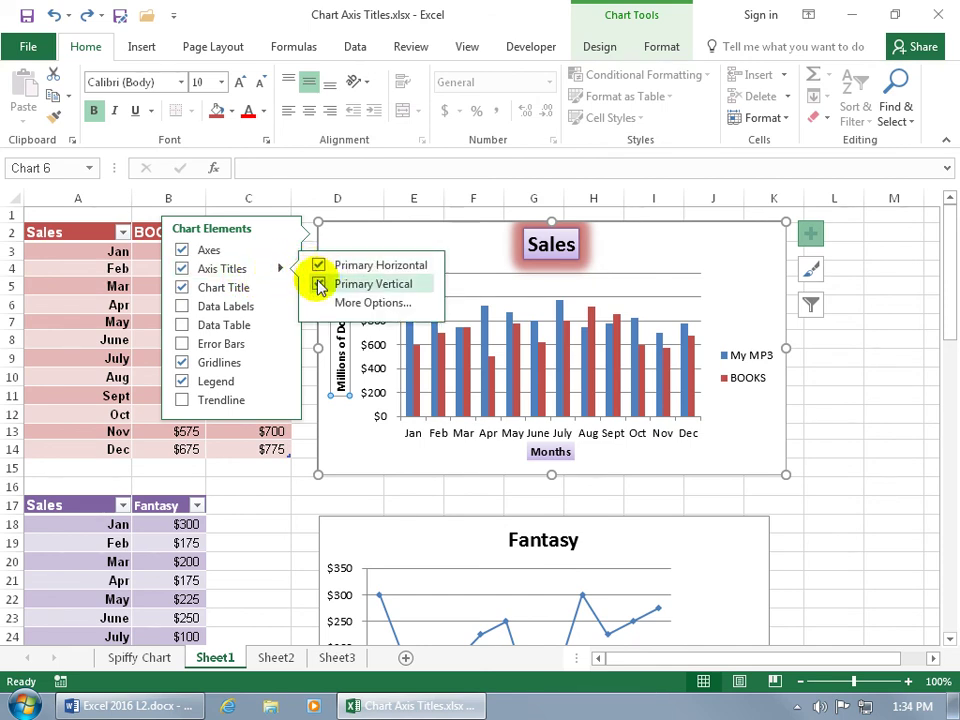
left_click(318, 284)
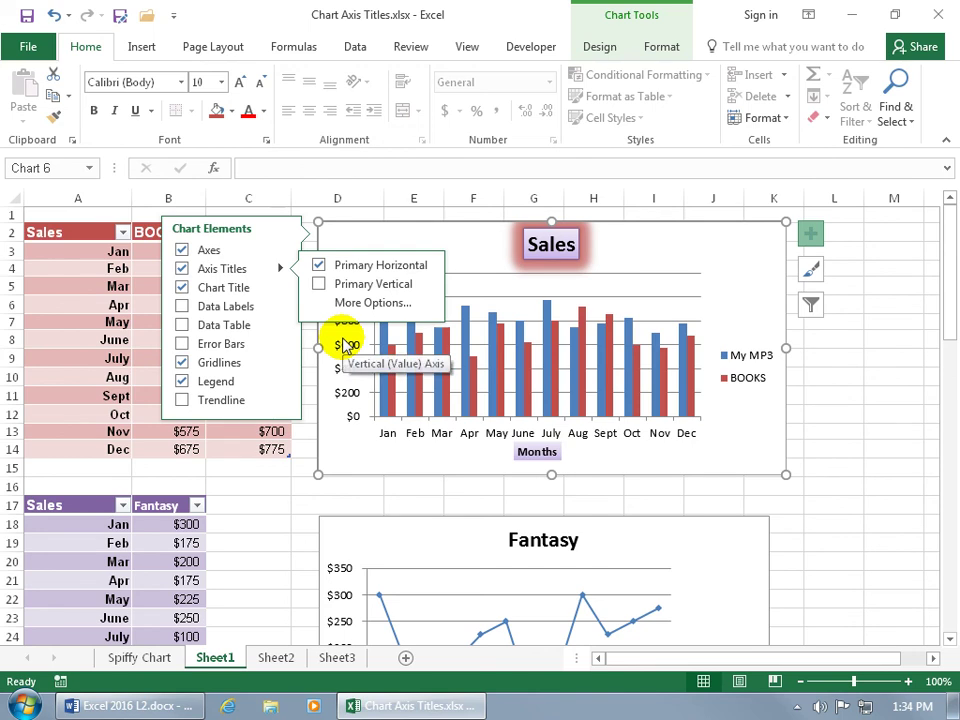
Step: Add a primary vertical axis title back to the sales chart as a chart element and deselect the chart
left_click(600, 48)
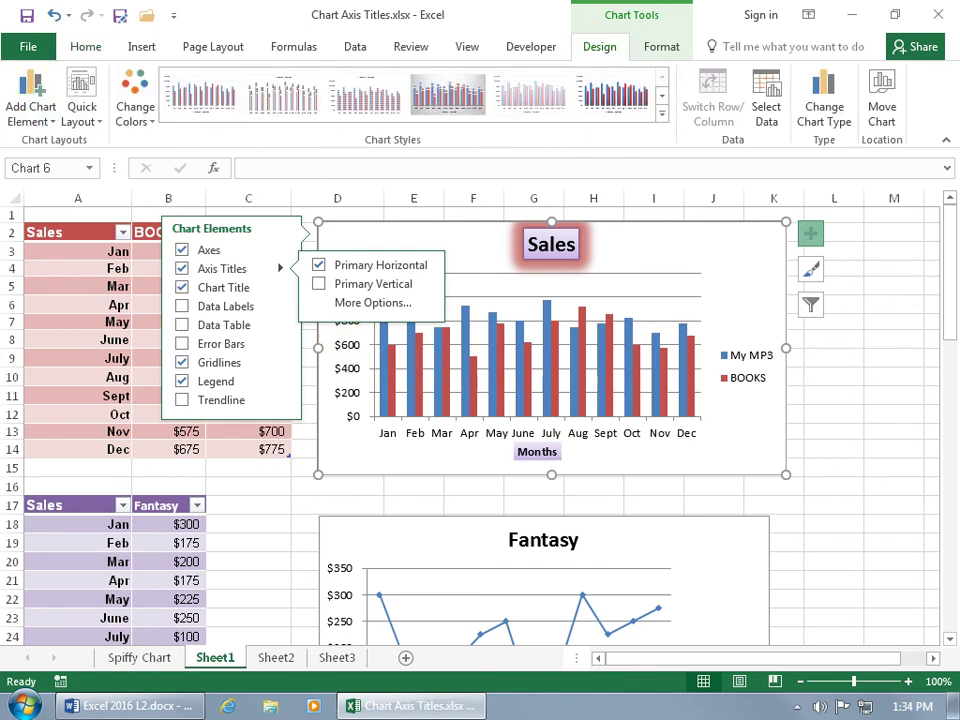
left_click(38, 124)
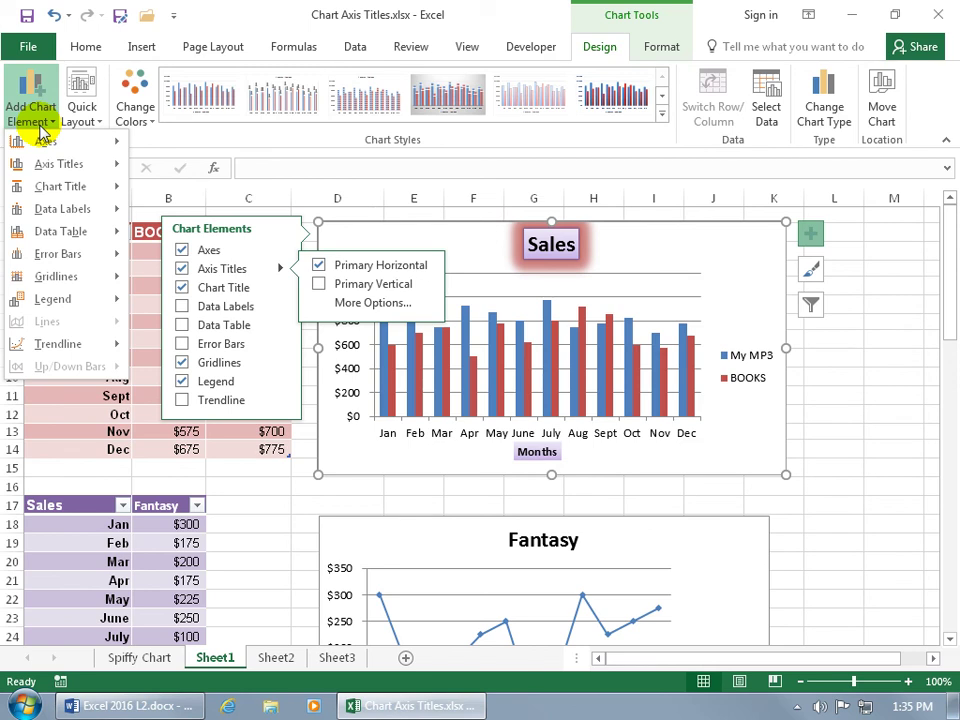
mouse_move(47, 163)
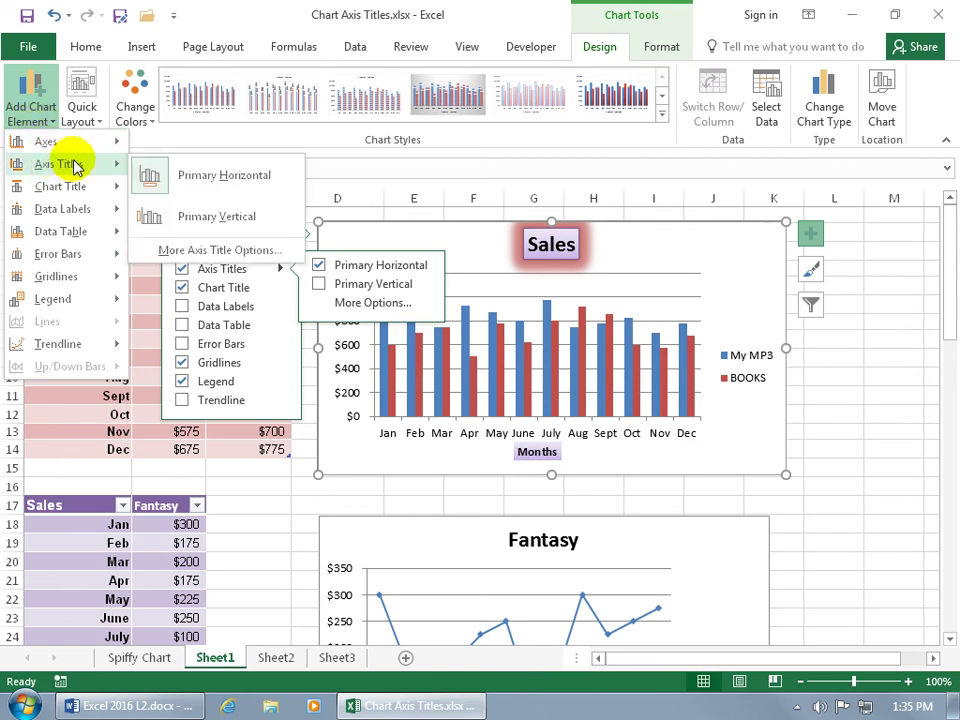
left_click(150, 217)
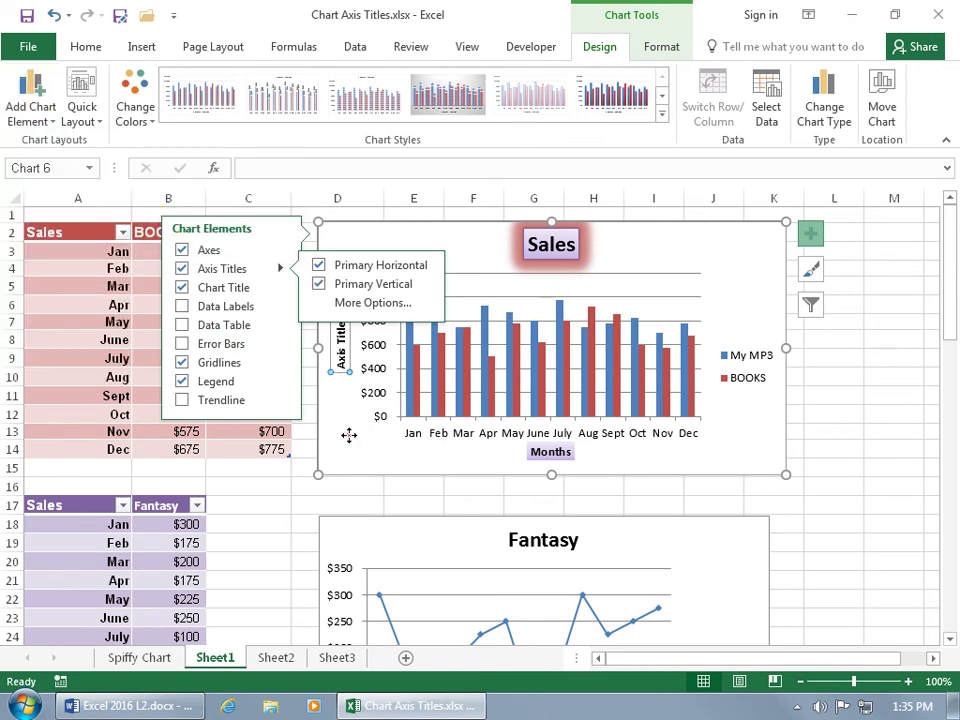
left_click(375, 488)
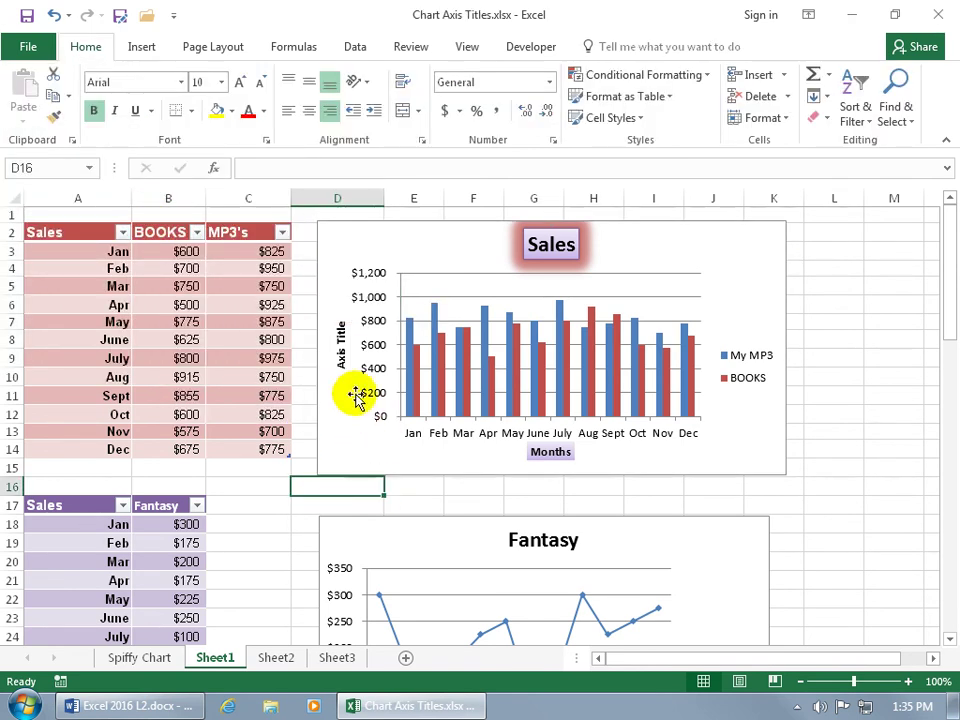